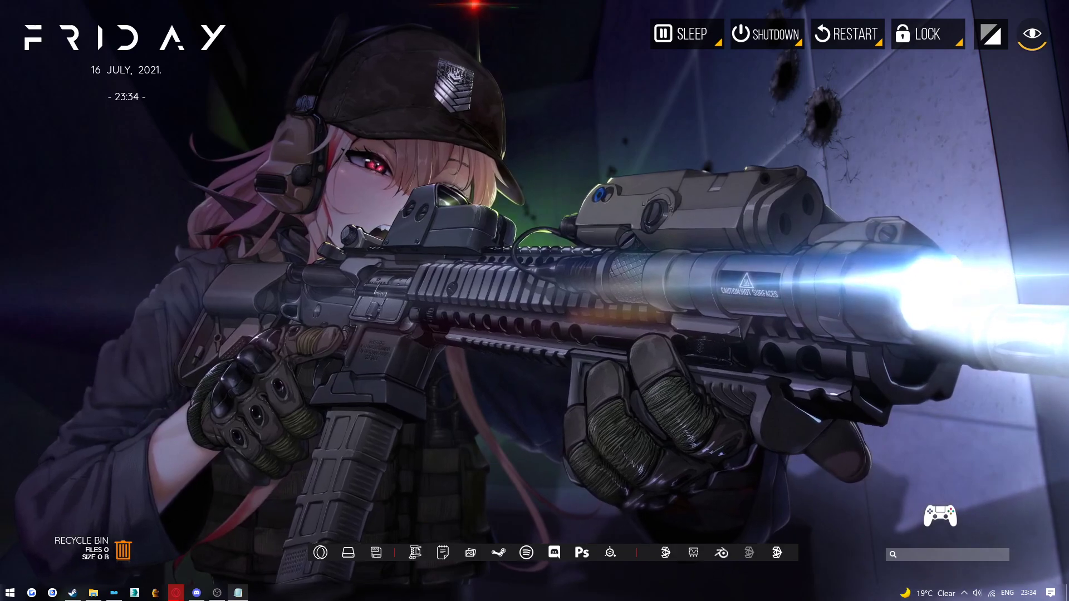
Bring up the FO4Edit Nexus page and move the Bethesda Launcher tab to second position
mouse_move(176, 597)
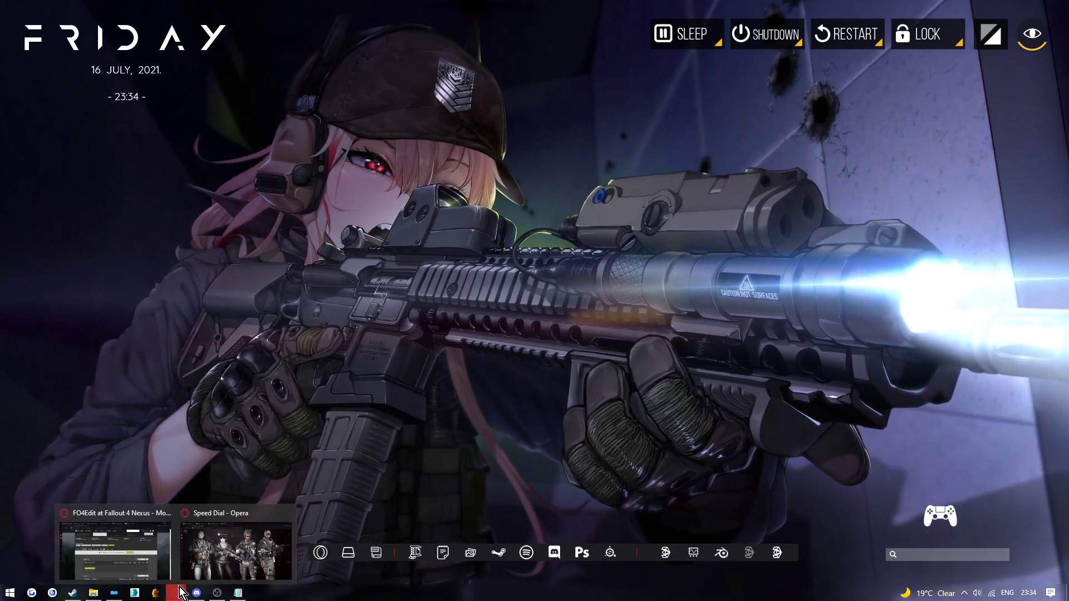
left_click(111, 543)
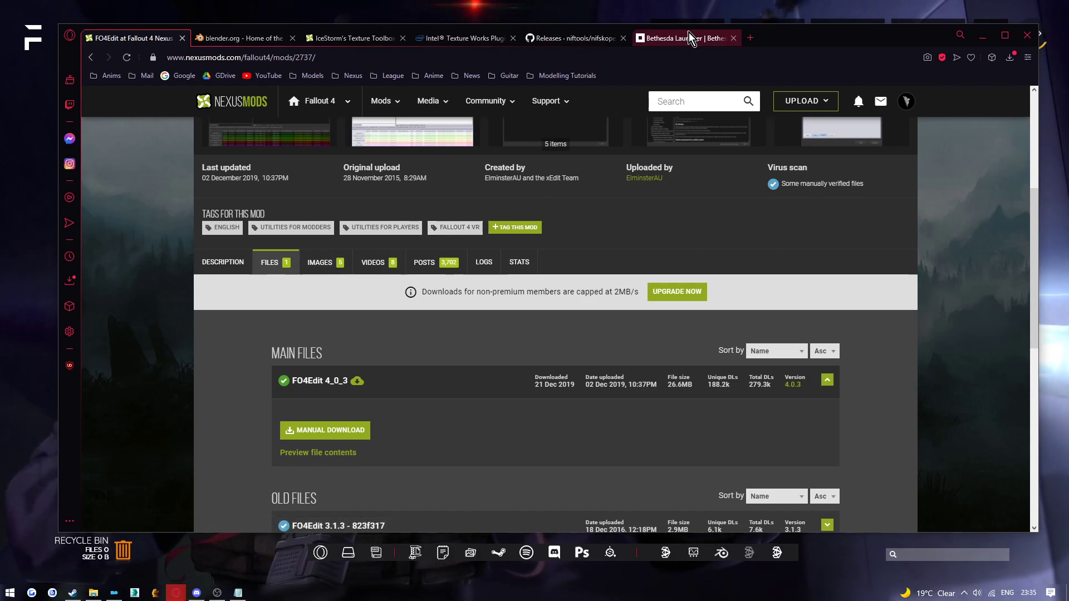
left_click_drag(674, 37, 152, 33)
Return to the FO4Edit tab and scroll to the 4_0_3 main file download
left_click(149, 33)
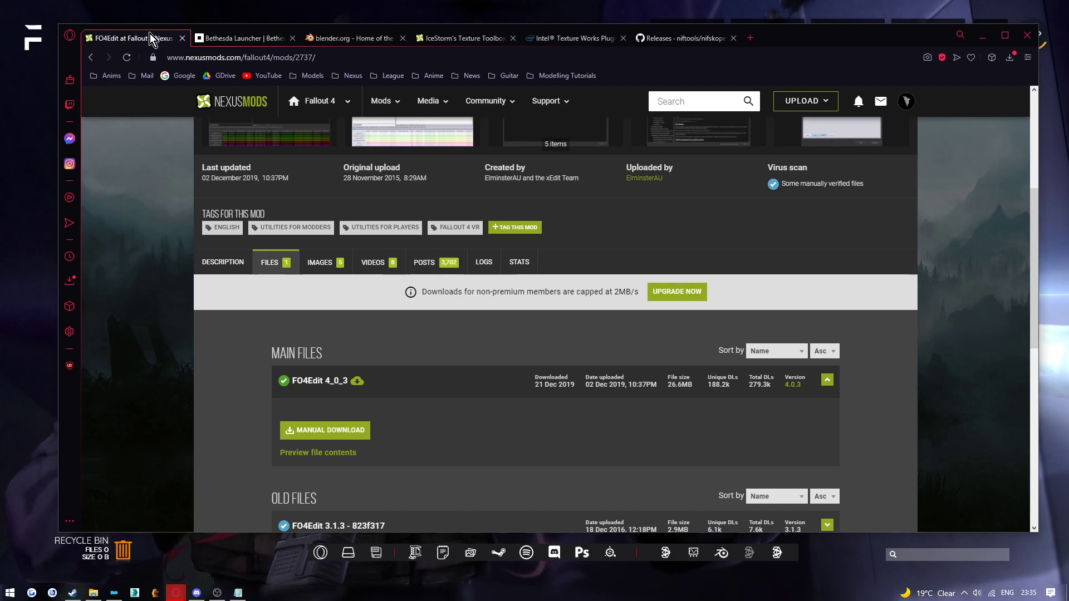
scroll(484, 232, "up", 5)
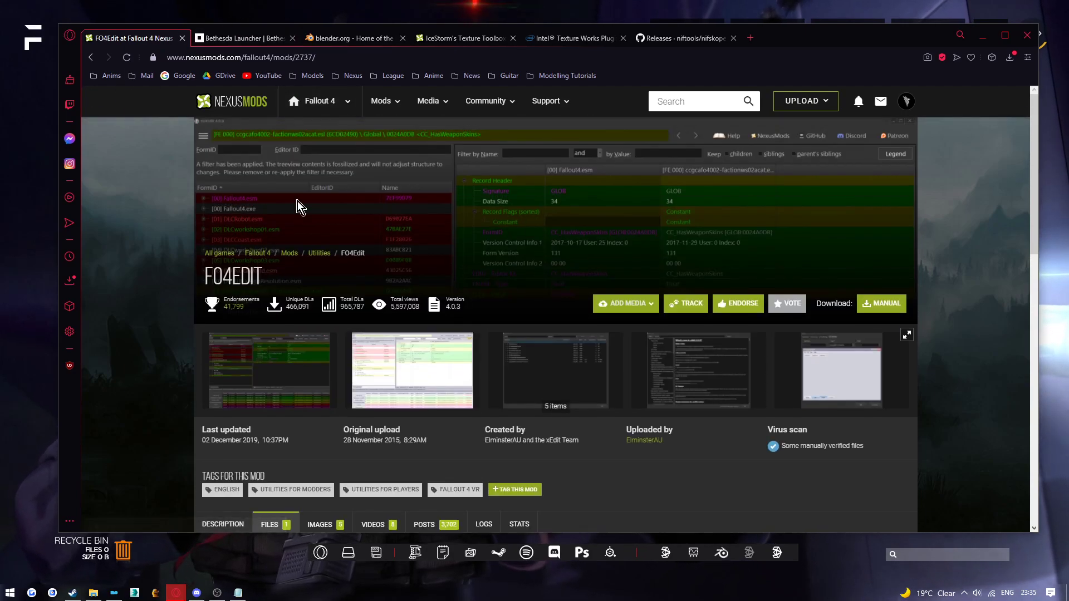
left_click_drag(1026, 149, 1033, 312)
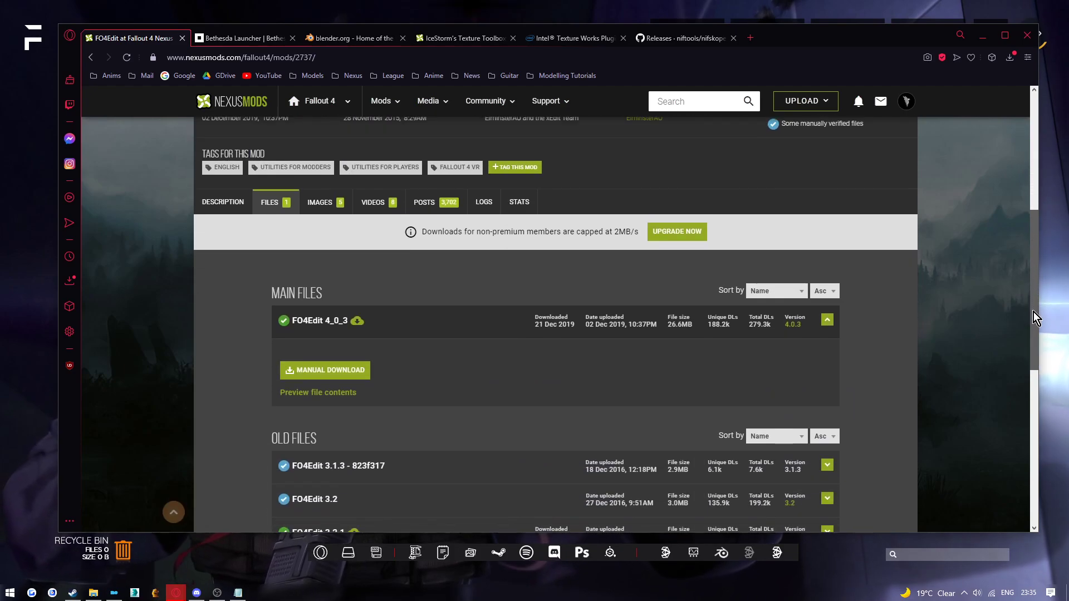
Switch to the Bethesda Launcher tab and scroll its Get the Bethesda Launcher page
left_click(236, 37)
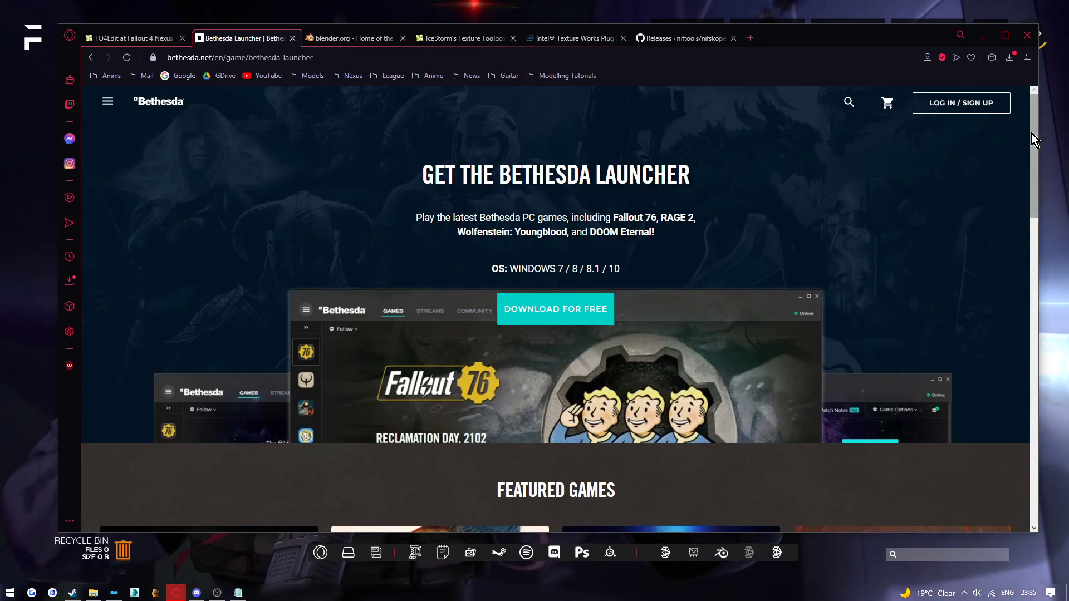
mouse_move(1030, 133)
left_mouse_down()
mouse_move(1030, 198)
mouse_move(1031, 122)
left_mouse_up()
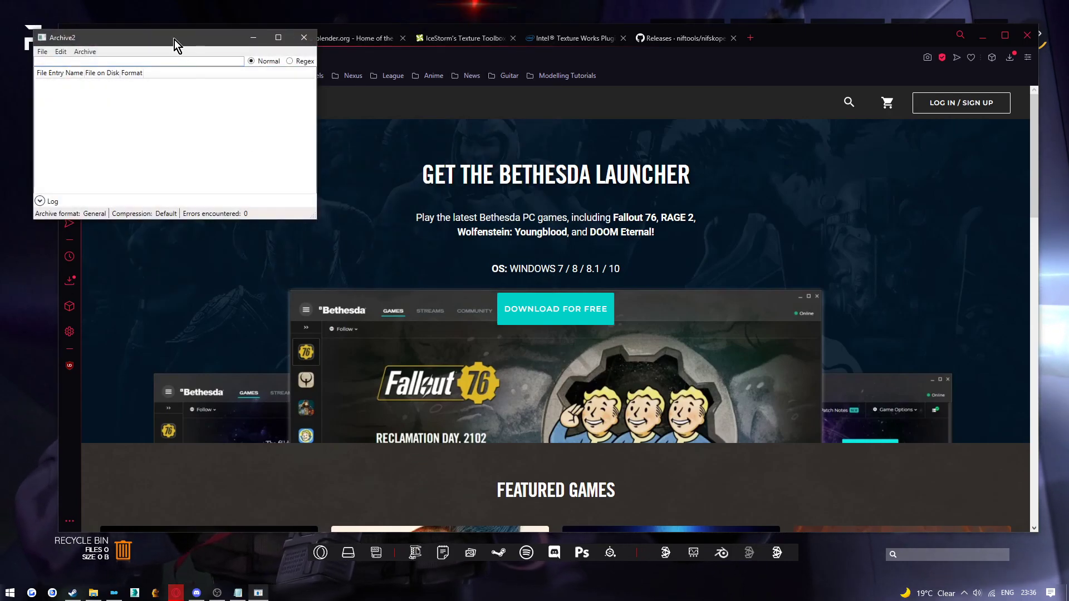
Drag the empty Archive2 window to the middle of the screen
left_click_drag(175, 39, 335, 176)
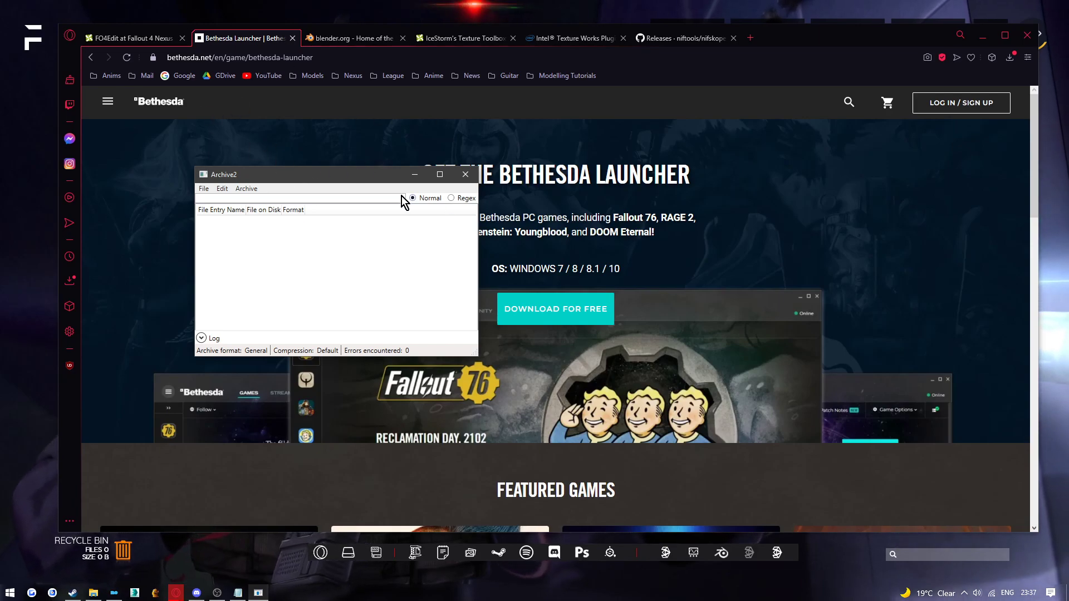
Close Archive2 and both browser tabs, then run FO4EDIT from Mod Organizer 2
left_click(455, 171)
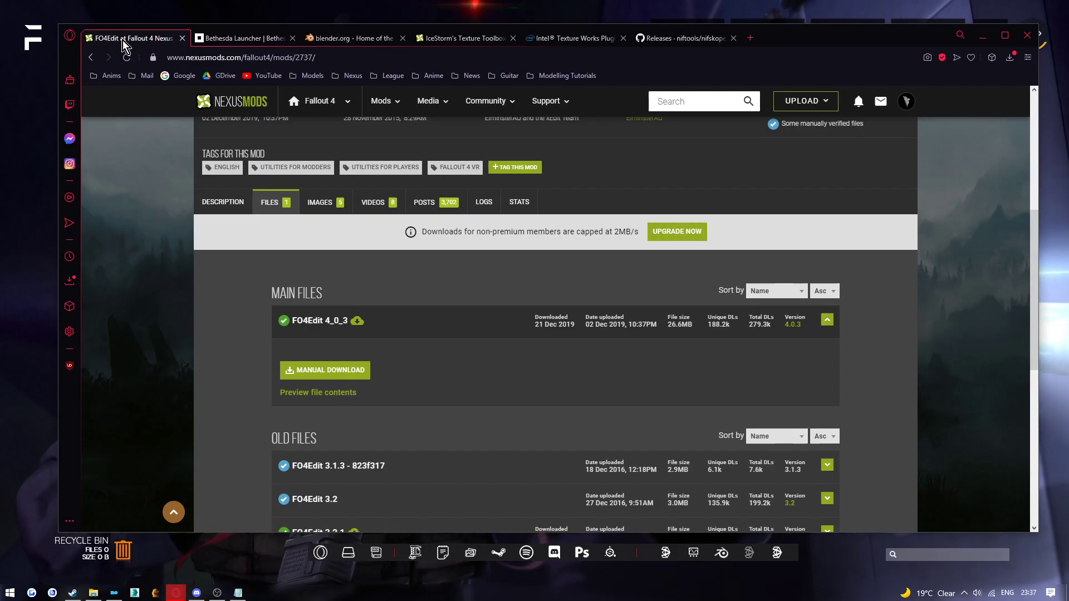
left_click(235, 39)
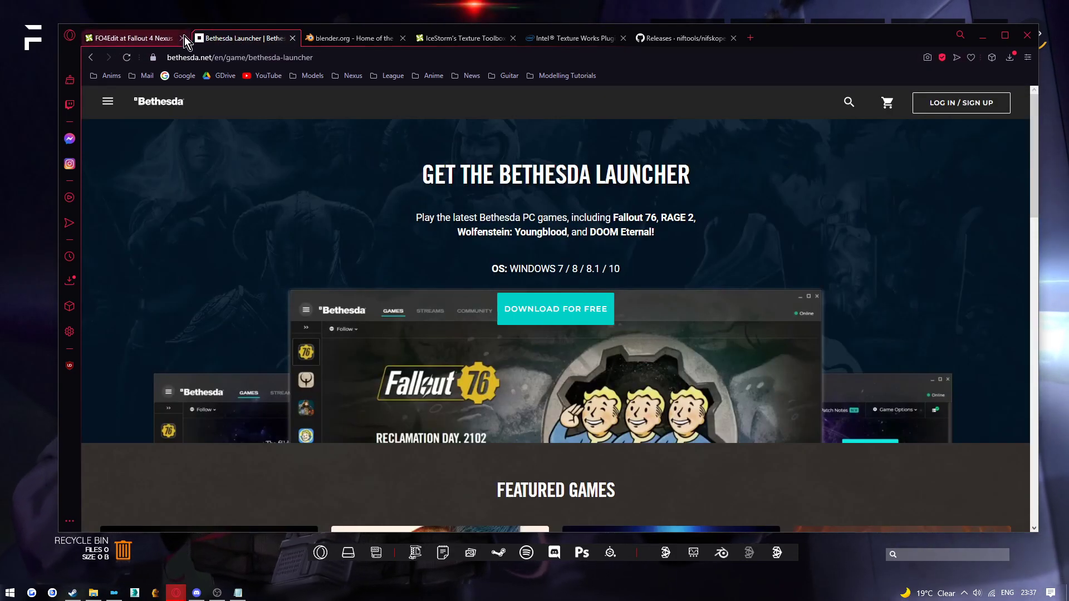
left_click(183, 37)
left_click(183, 38)
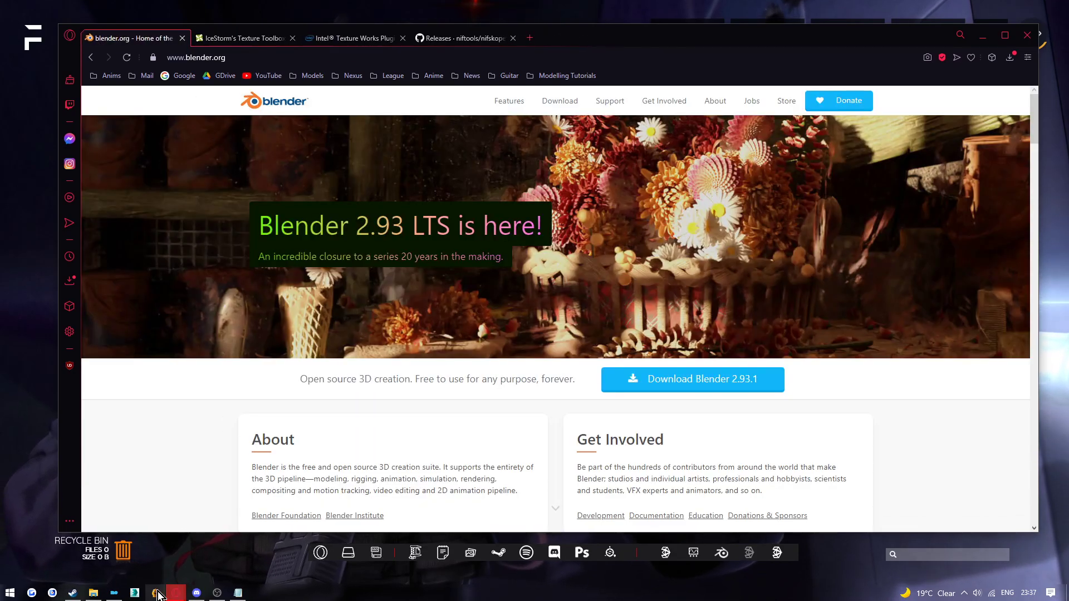
left_click(114, 593)
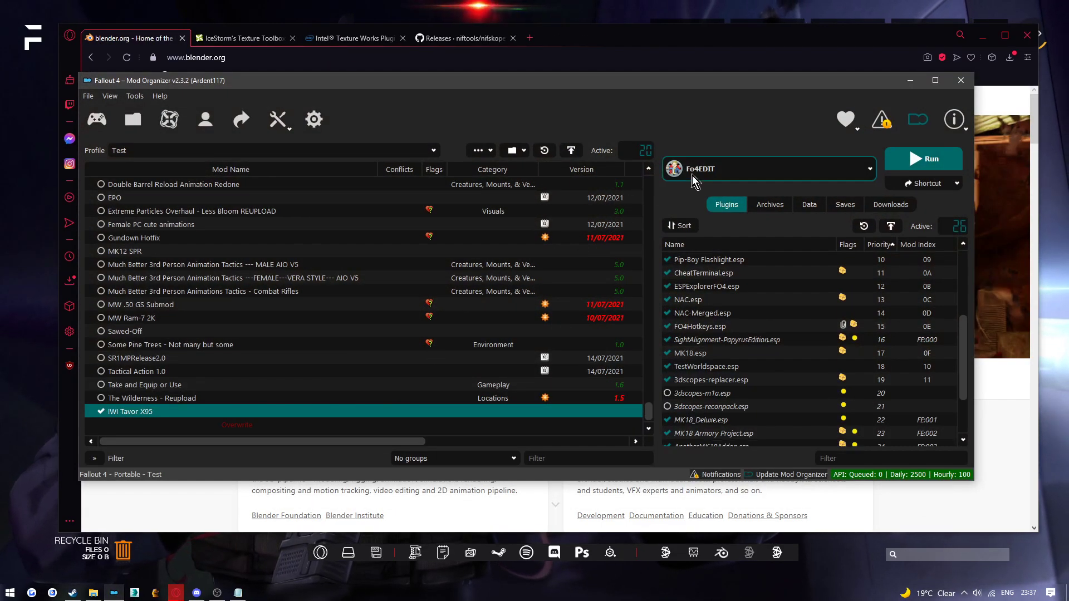
left_click(905, 161)
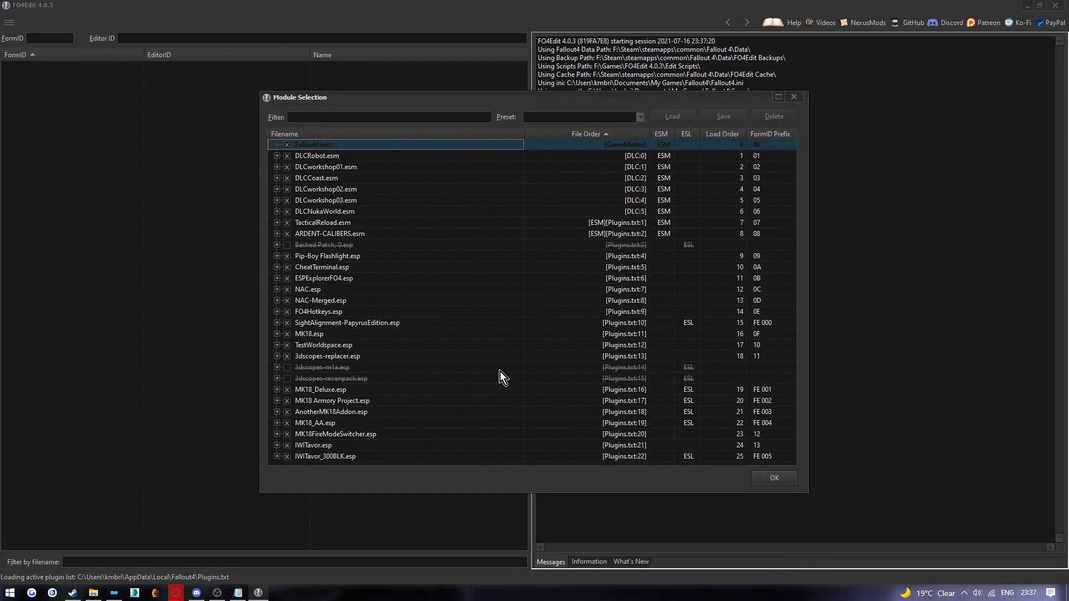
Load only IWITavor.esp in FO4Edit and expand its record groups
right_click(389, 401)
left_click(414, 427)
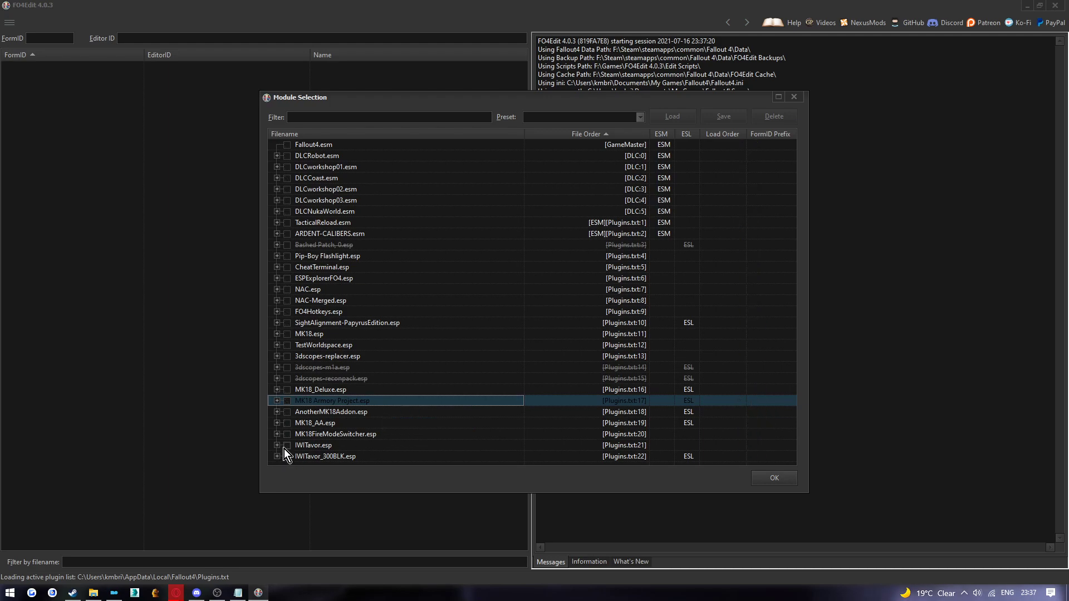
left_click(768, 478)
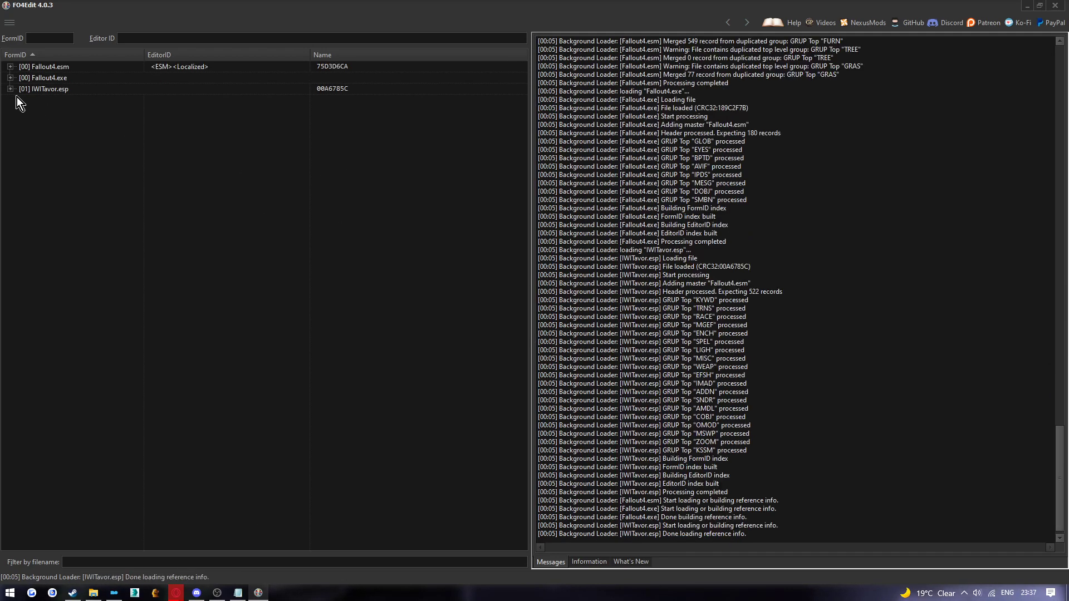
left_click(10, 89)
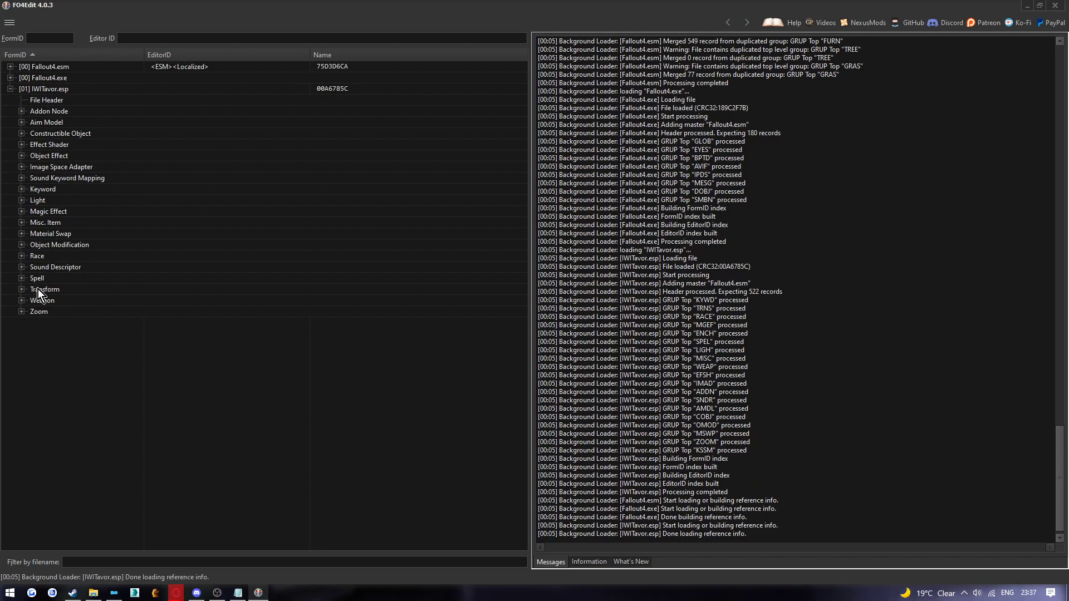
Open the IWI Tavor X95 weapon record and review its ammo, capacity 30 and damage 34
left_click(212, 313)
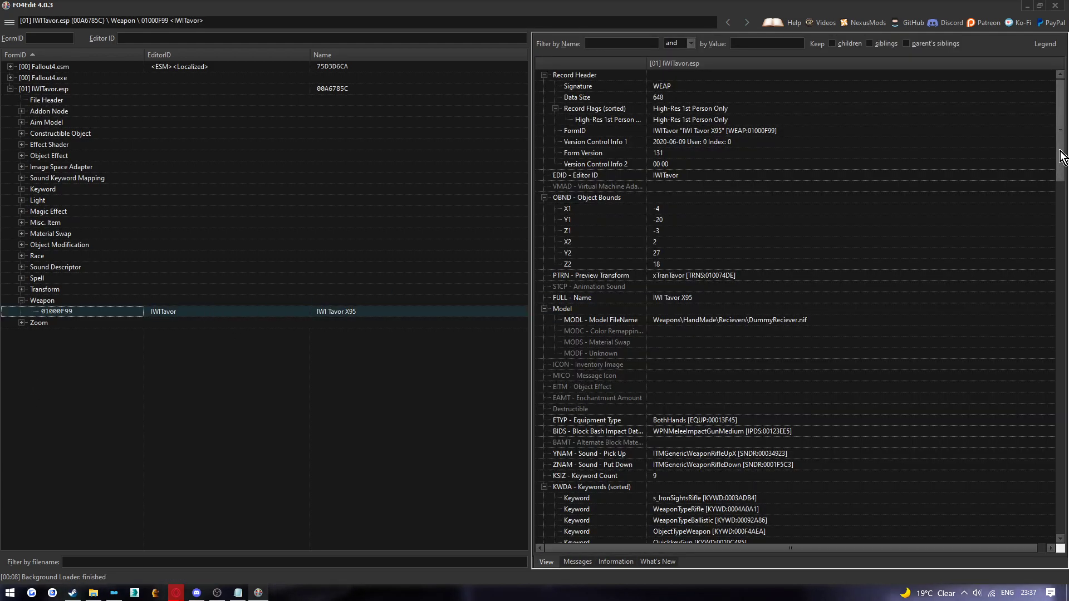
left_click_drag(1060, 155, 1020, 394)
left_click(707, 186)
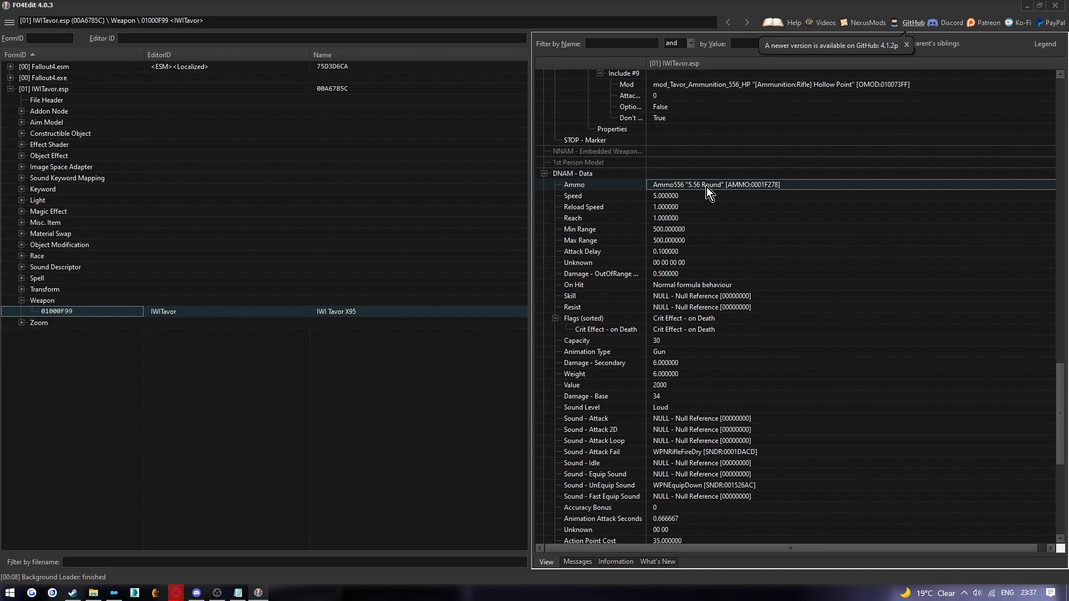
left_click(662, 341)
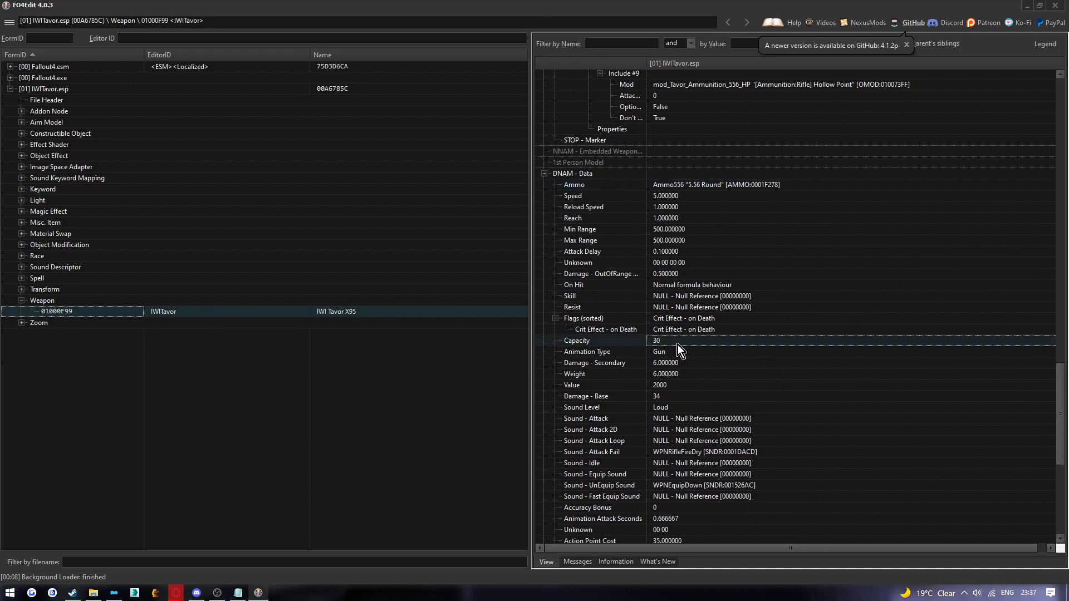
left_click(688, 397)
Check the NPC ammo list entry, then expand the Object Modification records
scroll(663, 382, "down", 9)
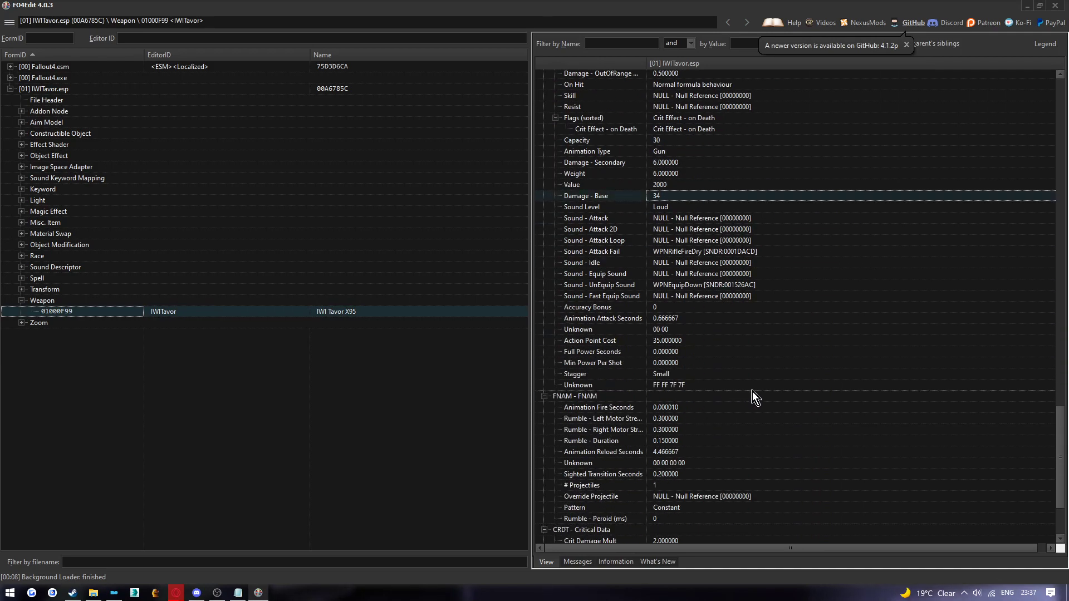
left_click(679, 471)
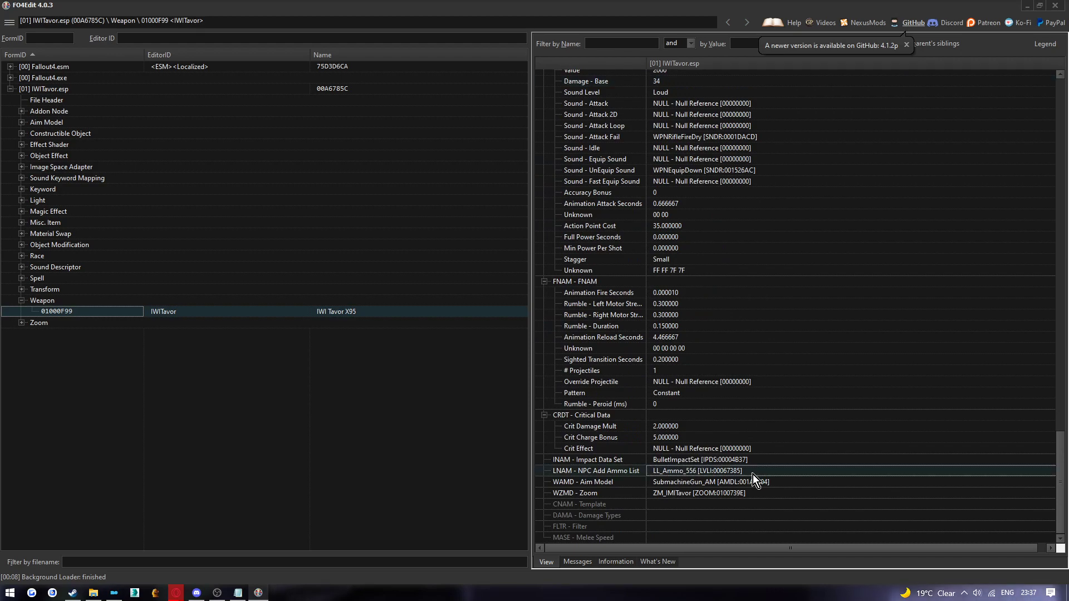
left_click(19, 246)
scroll(262, 303, "down", 5)
Inspect the RailRight_M300C and mod_Tavor_Foregrip_NULL mod records
left_click(203, 295)
scroll(199, 334, "down", 5)
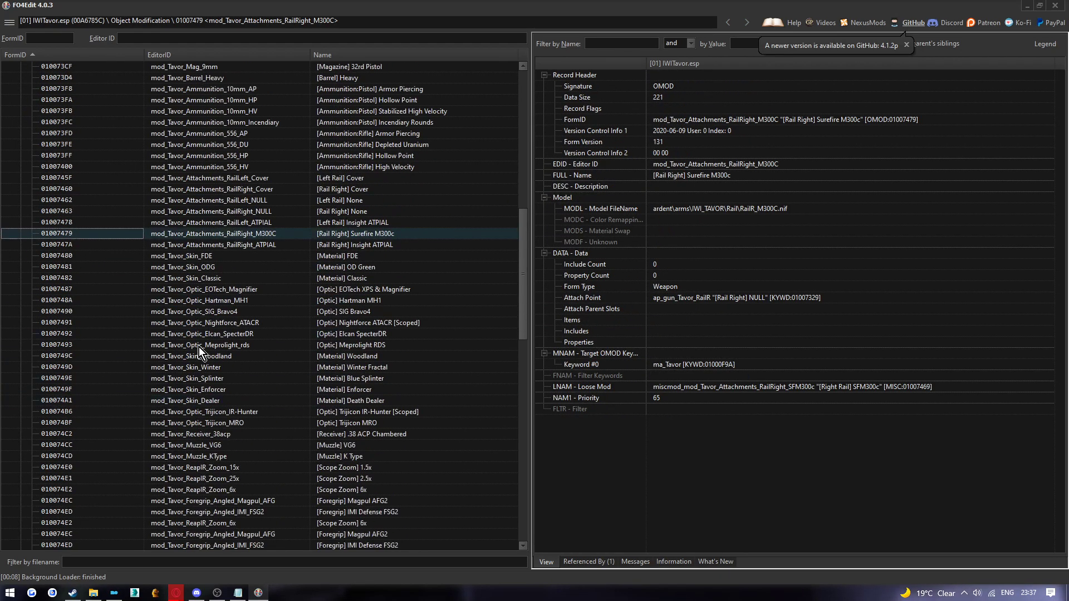
scroll(199, 352, "down", 6)
left_click(214, 334)
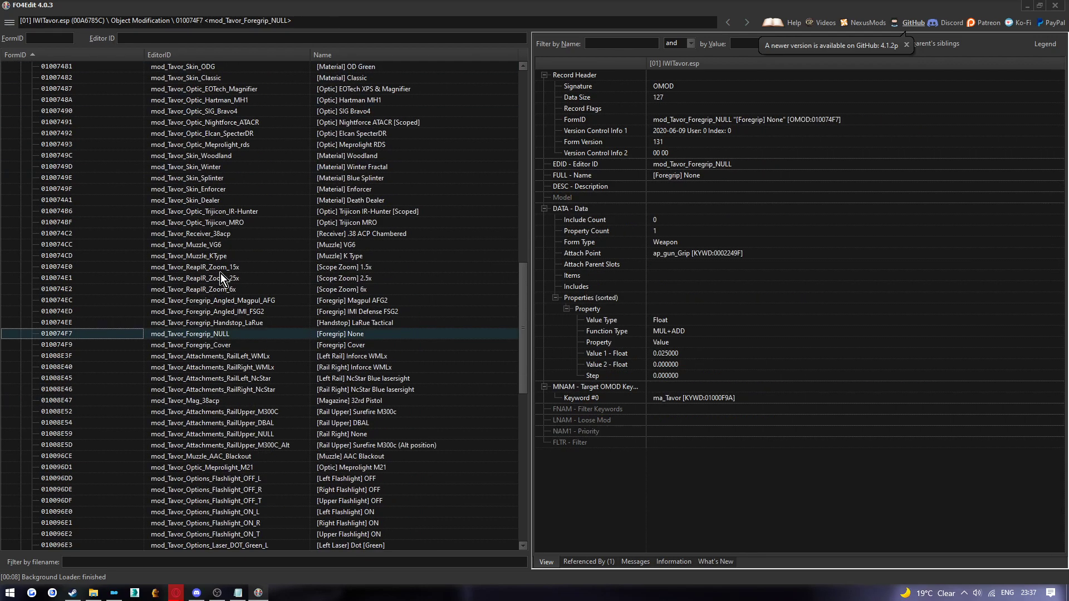
Sort records by EditorID and collapse the Object Modification and Weapon groups
left_click(244, 54)
scroll(215, 367, "up", 20)
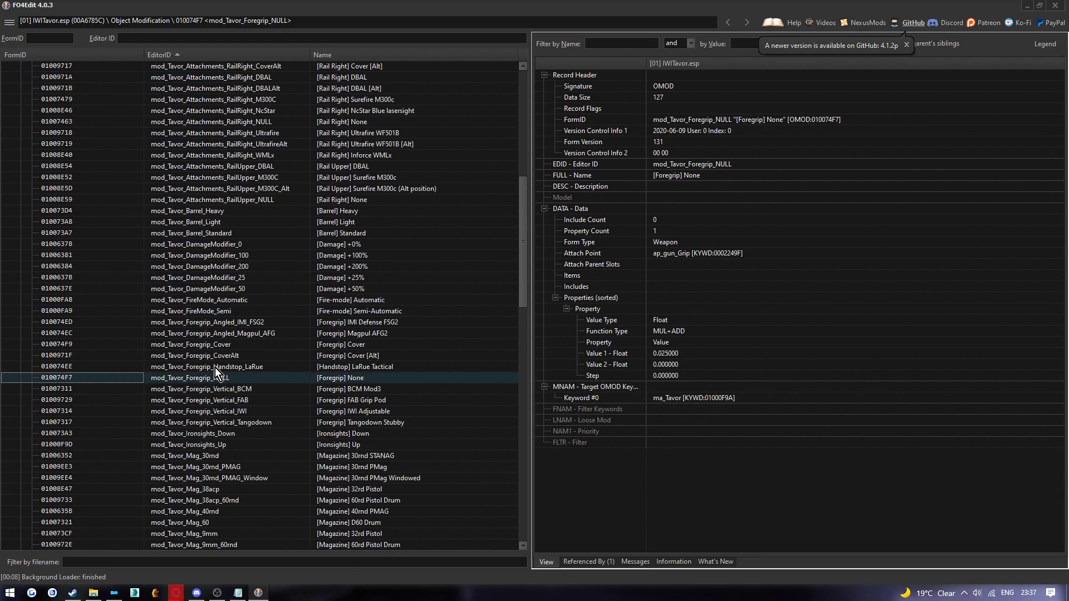
left_click(22, 245)
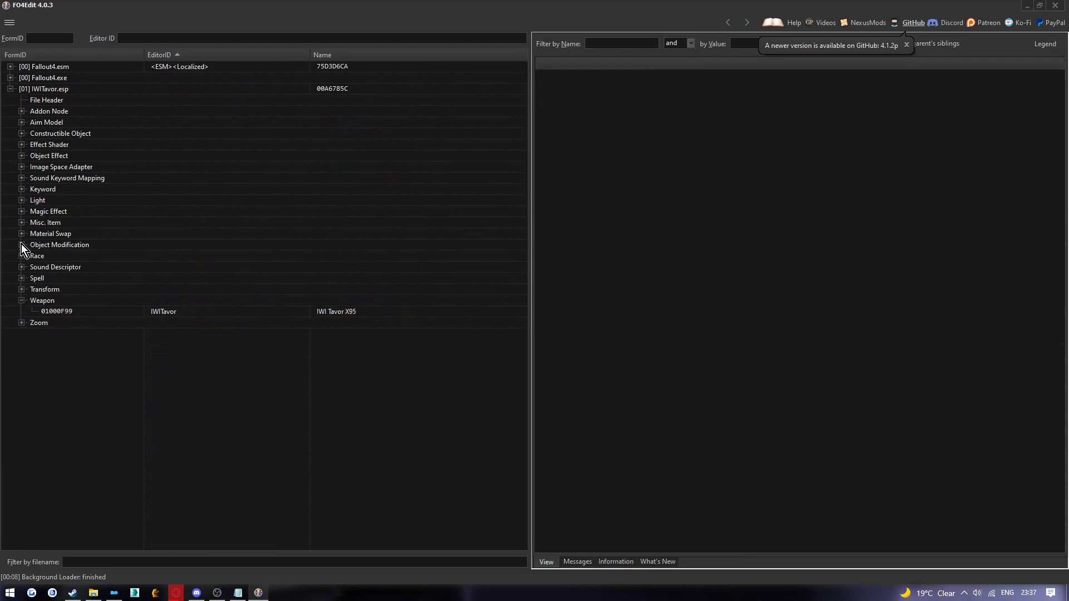
left_click(23, 300)
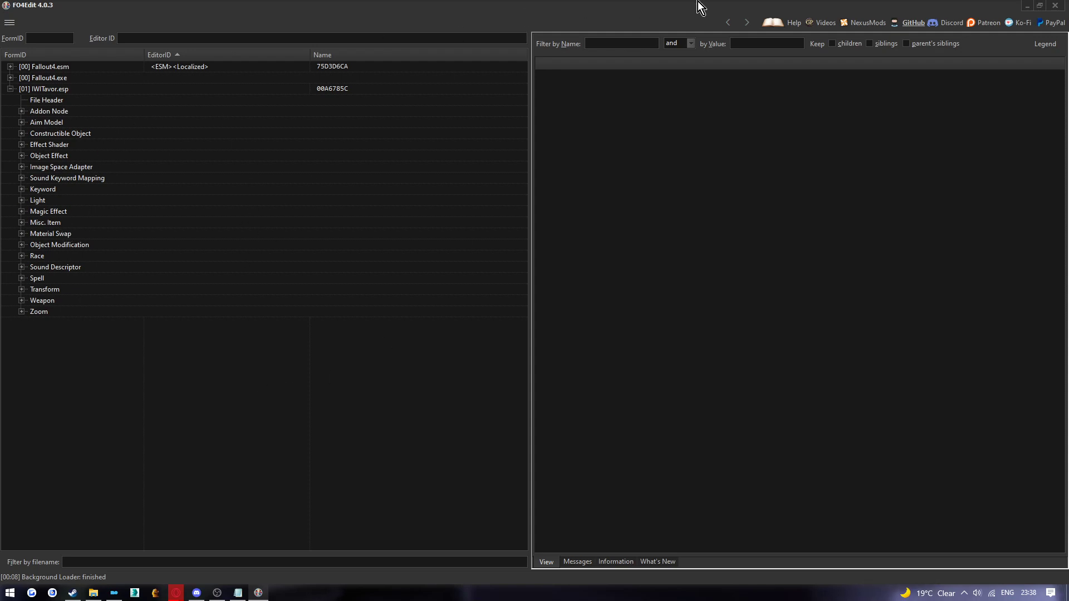
Close FO4Edit and select OutfitStudio as the executable in Mod Organizer 2
left_click(1055, 6)
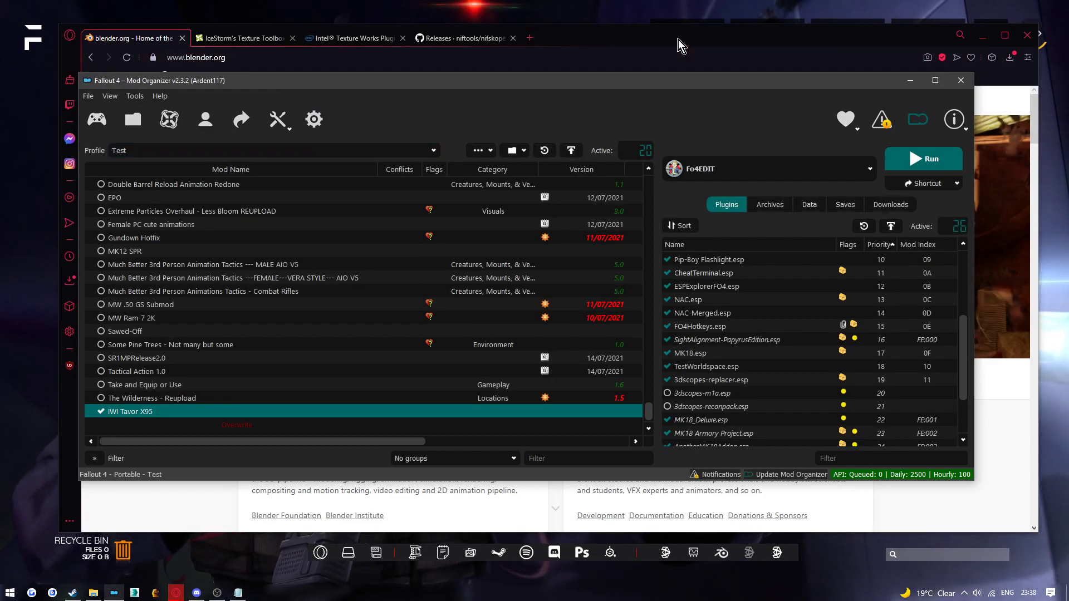
left_click(747, 168)
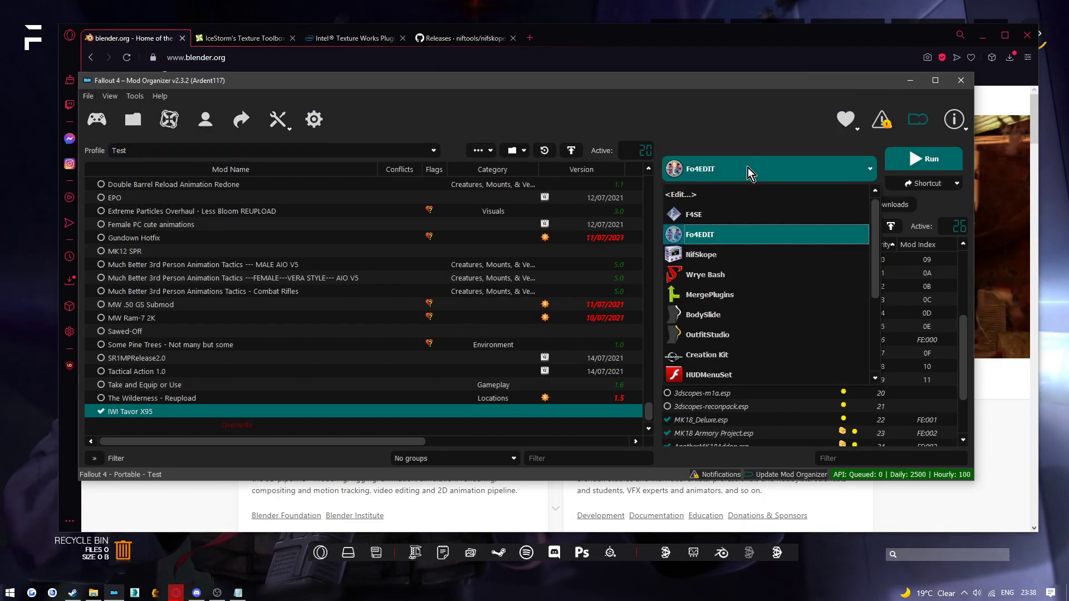
left_click(712, 334)
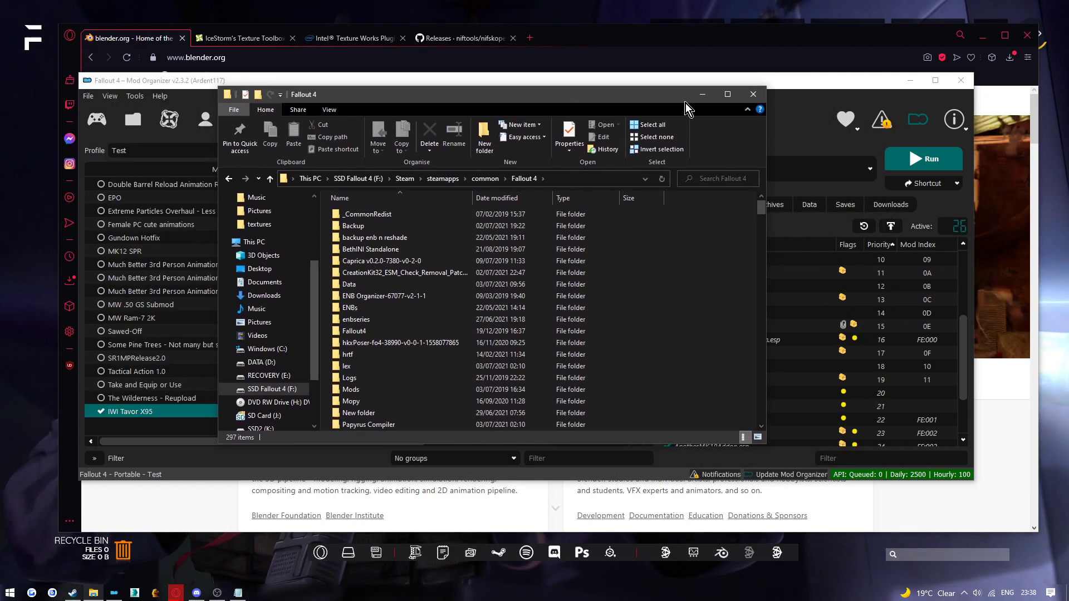
Maximize Explorer and navigate to Tools\NIF_Exporter, showing the 1.2.52.0 exporter installer
left_click(704, 82)
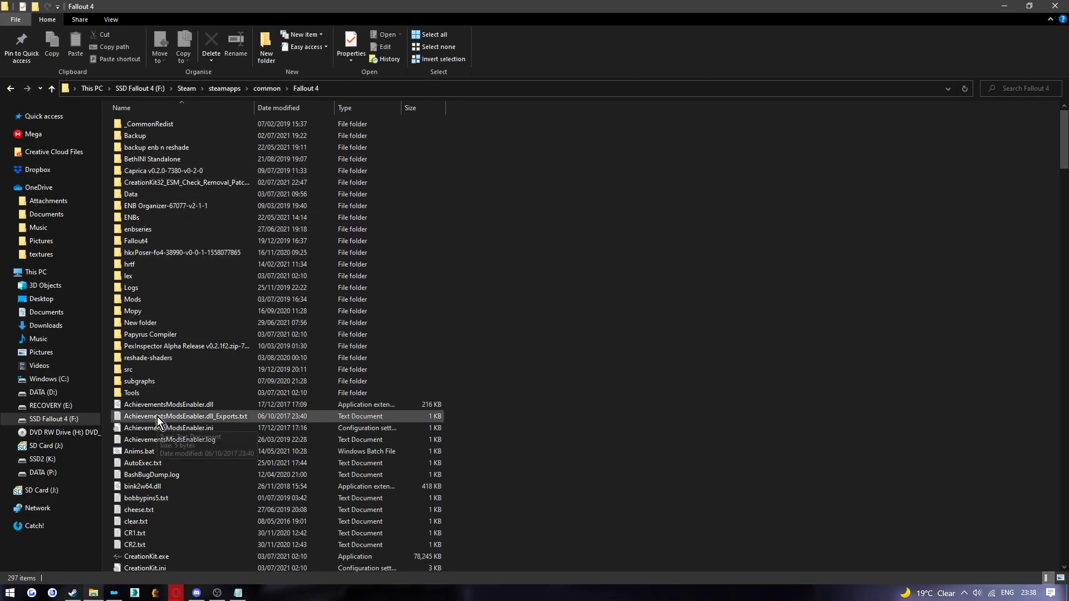
left_click(143, 394)
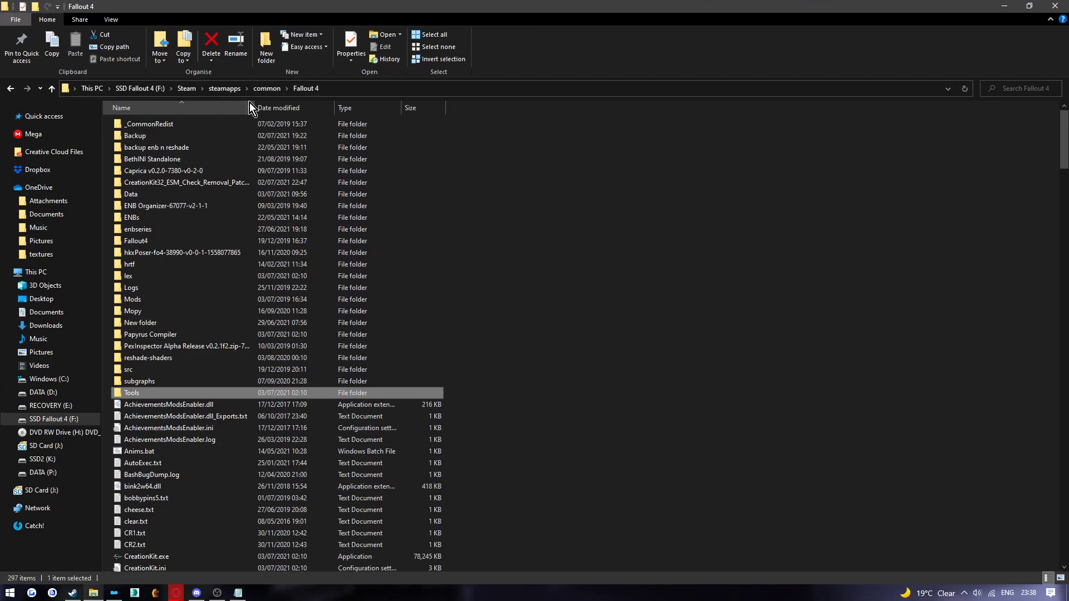
double_click(164, 393)
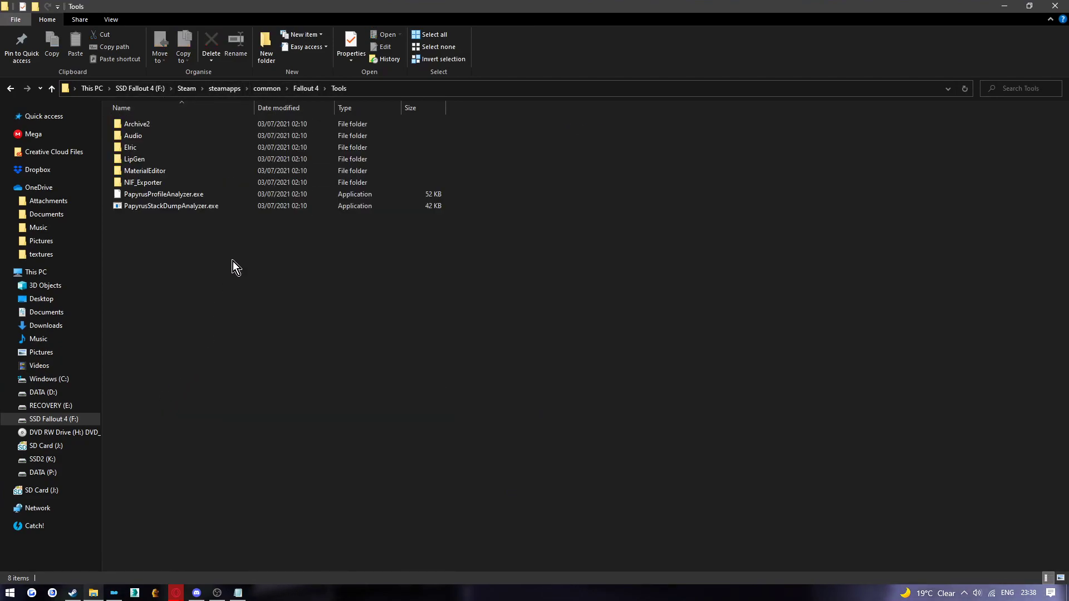
left_click(202, 122)
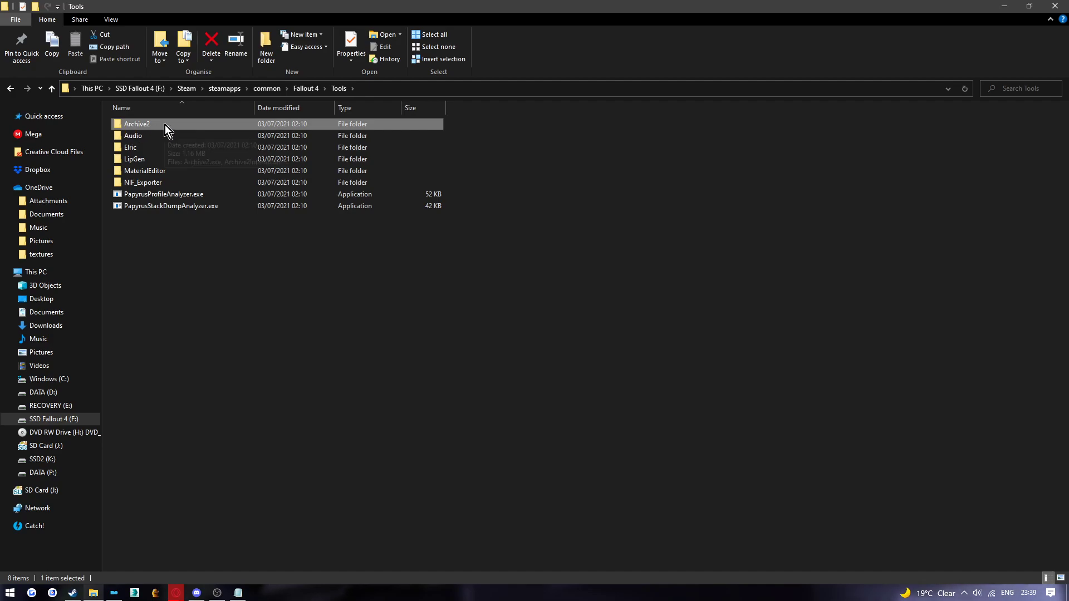
left_click(152, 184)
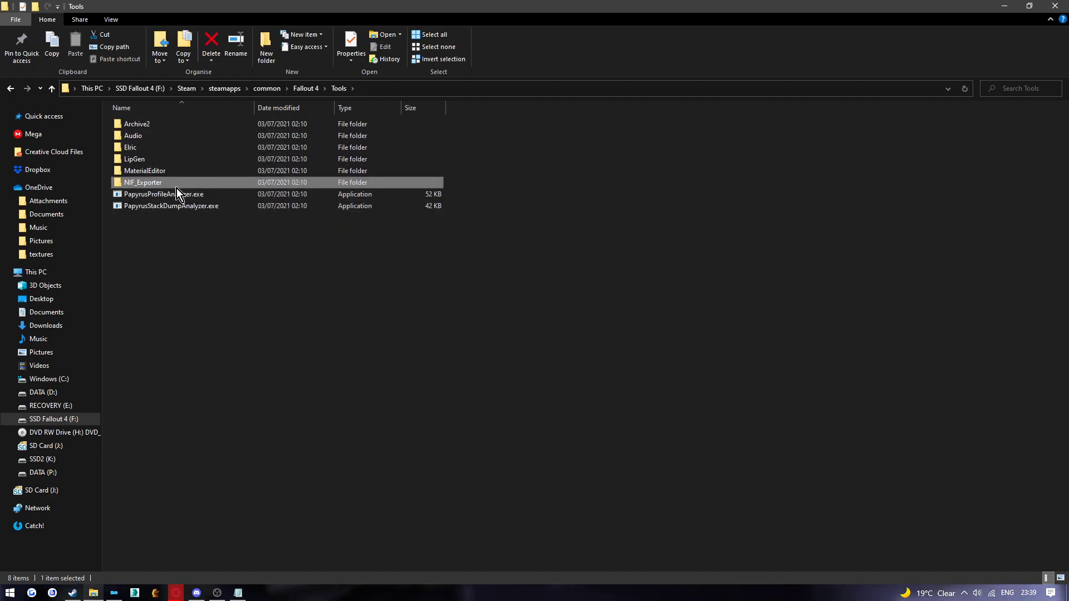
double_click(179, 184)
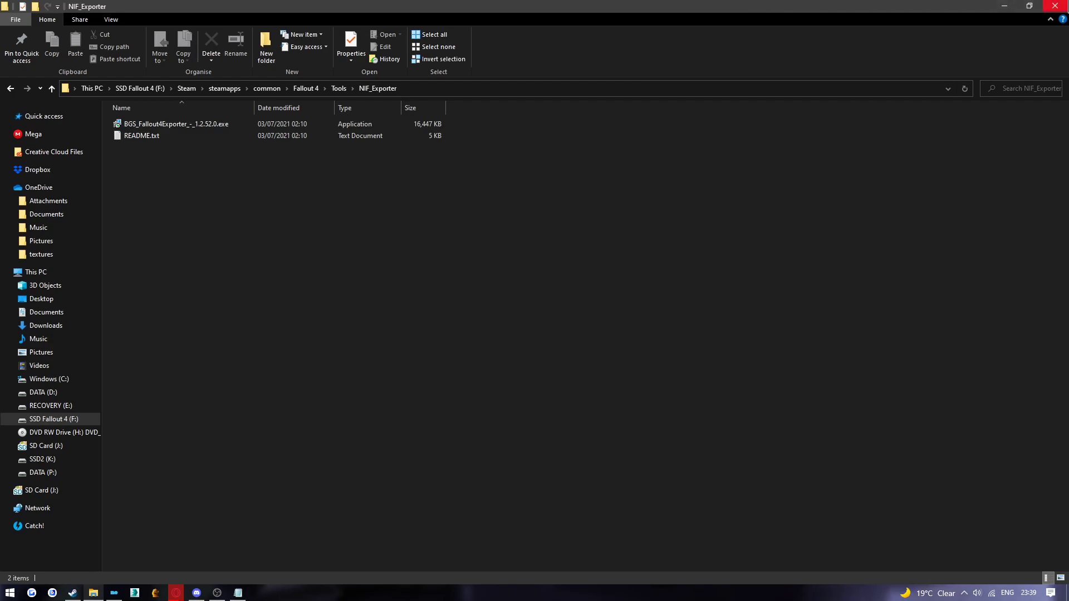
Close the NIF_Exporter Explorer window to reveal Mod Organizer 2
left_click(1055, 6)
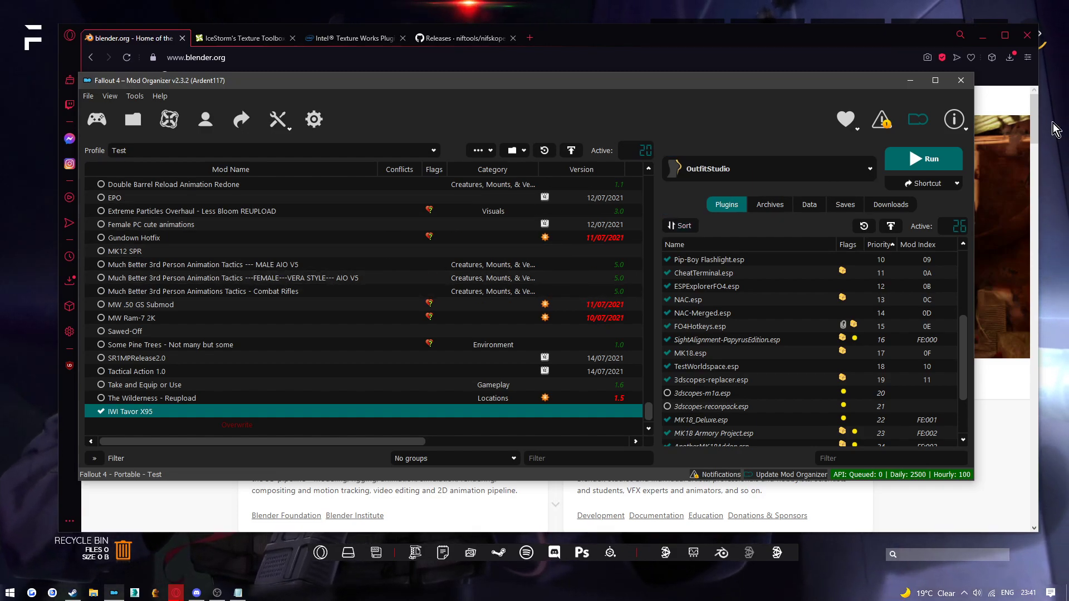
Launch Adobe Photoshop CC 2015 from the Start menu
left_click(8, 597)
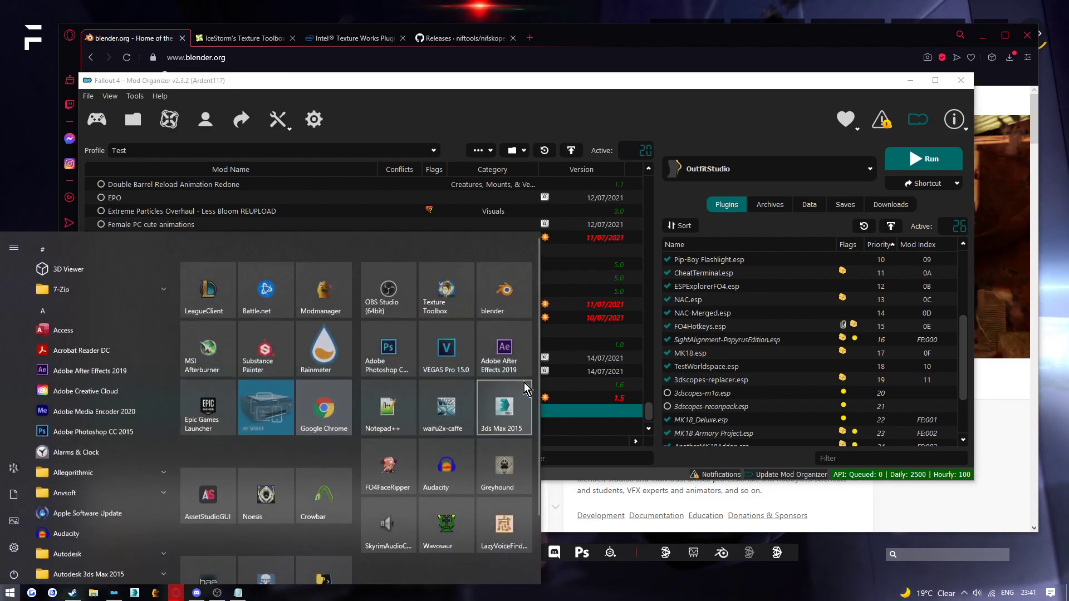
left_click(172, 360)
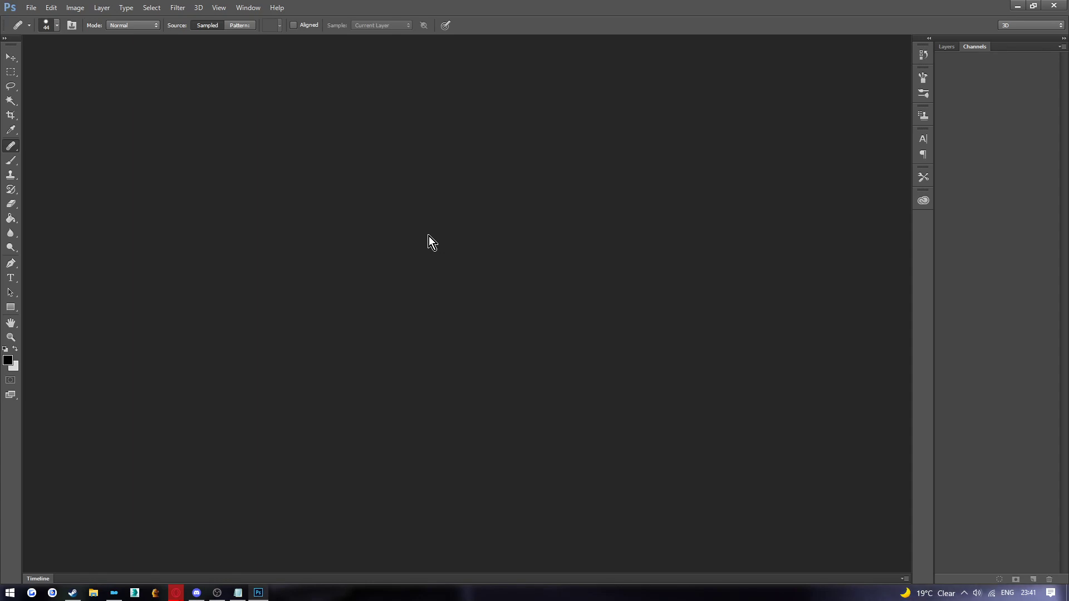
Minimize Photoshop and bring up the IceStorm's Texture Toolbox mod page on Nexus Mods
left_click(1019, 5)
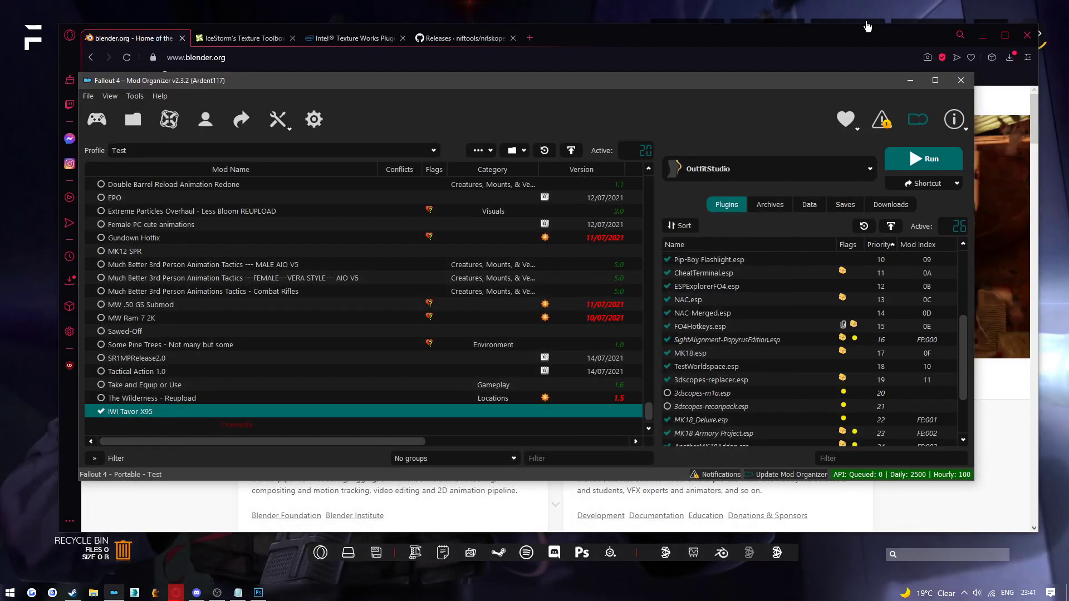
left_click(236, 39)
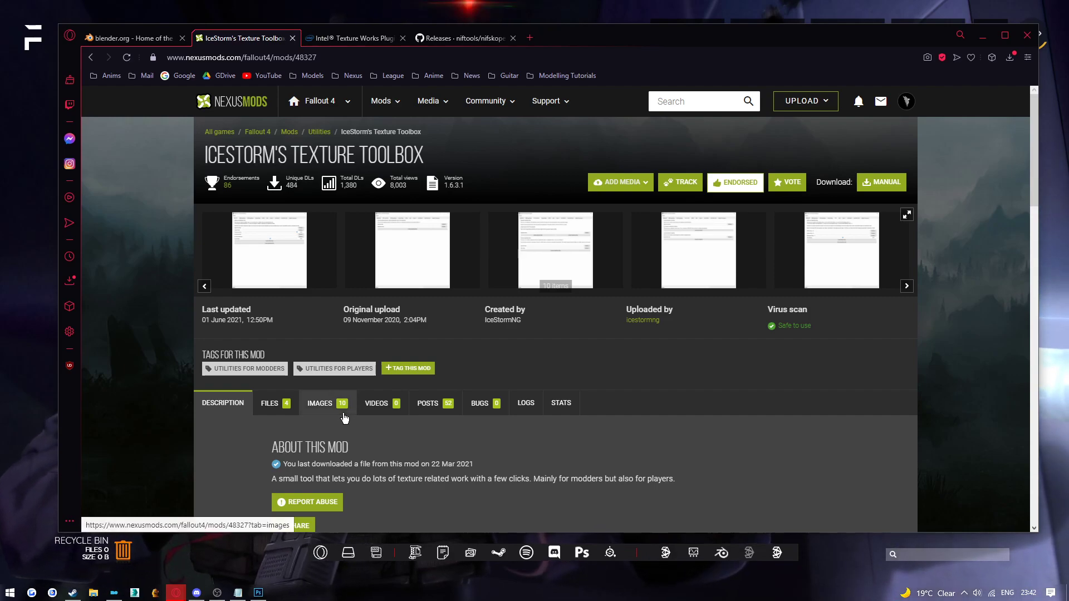
Launch IceStorm's Texture Toolbox and view its FO4 SpecGloss and FO76 conversion tabs
key("super")
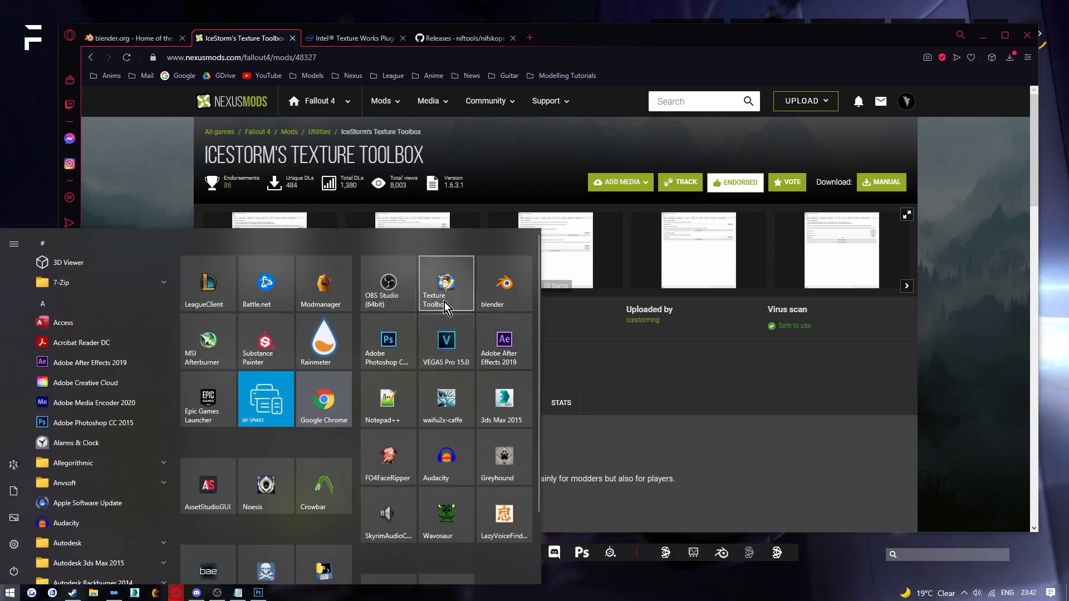
left_click(445, 300)
left_click(985, 42)
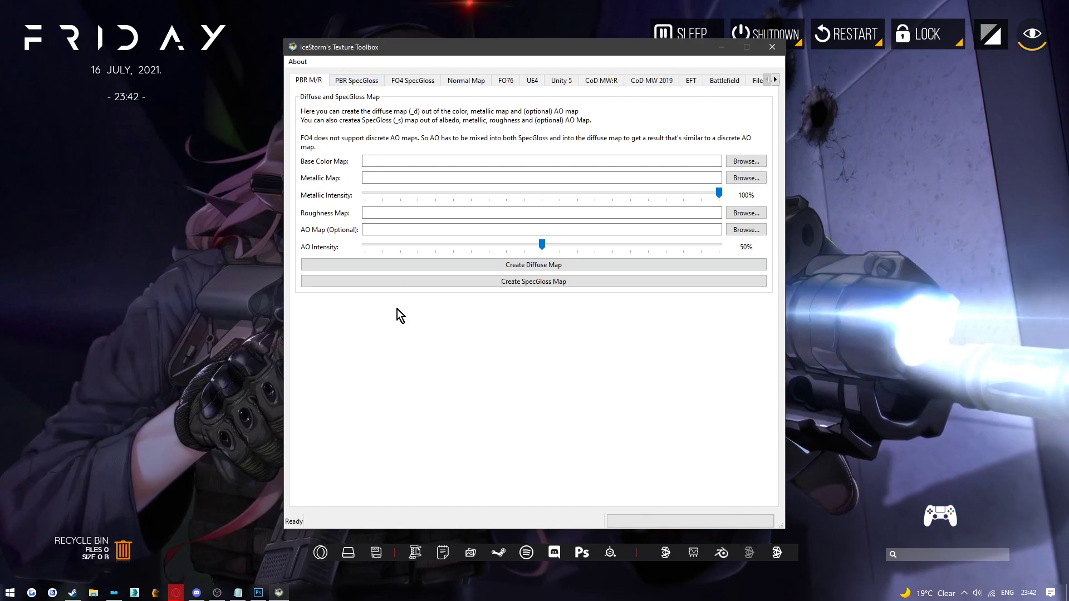
left_click(425, 81)
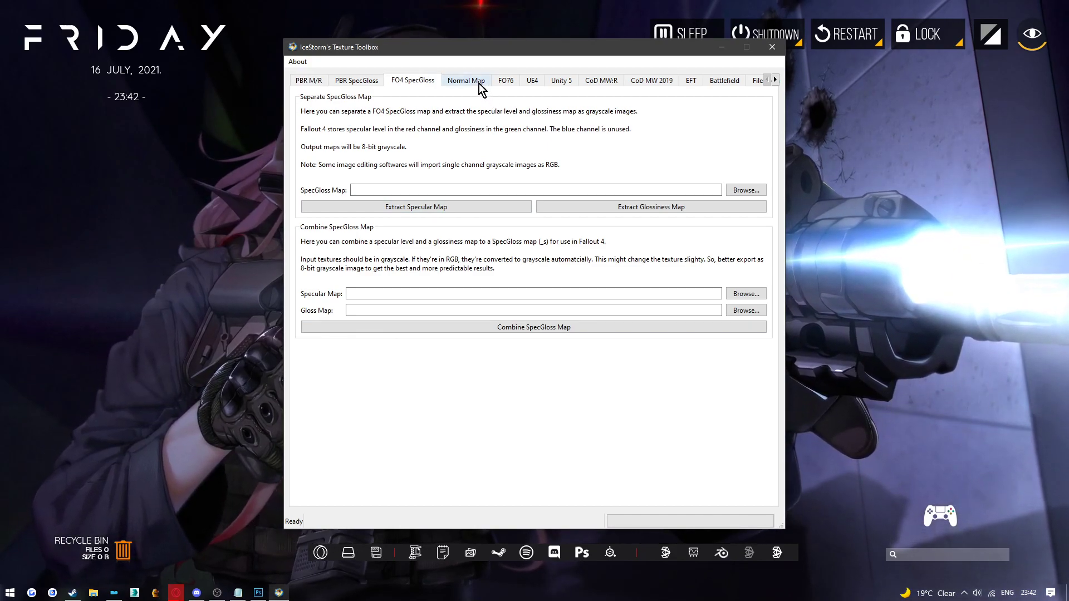
left_click(508, 81)
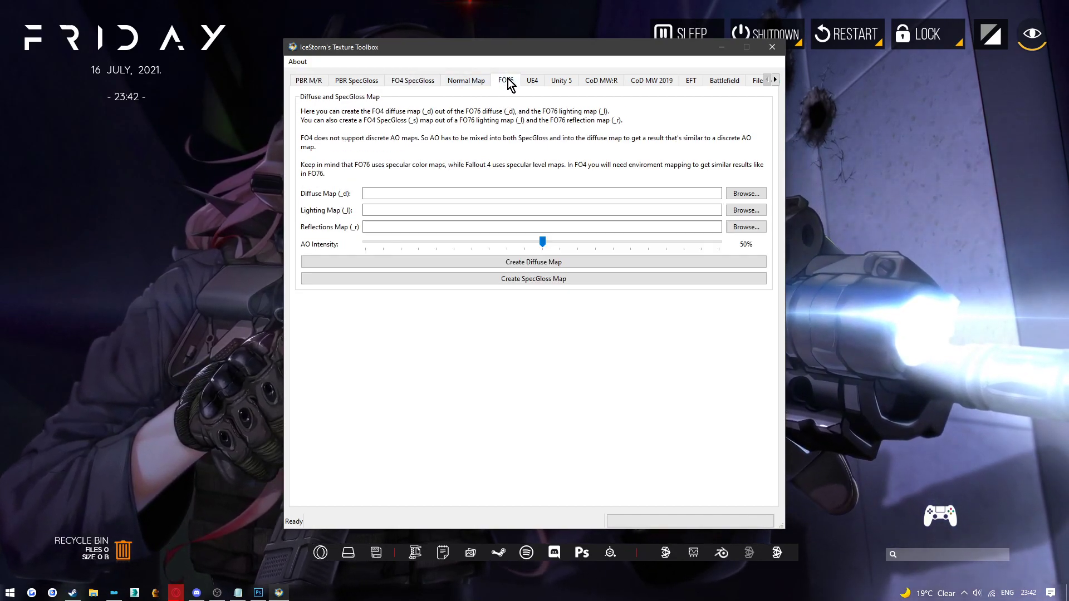
Review the UE4, Unity 5, CoD MW:R, CoD MW 2019 and EFT options, then close the toolbox
left_click(537, 86)
left_click(567, 86)
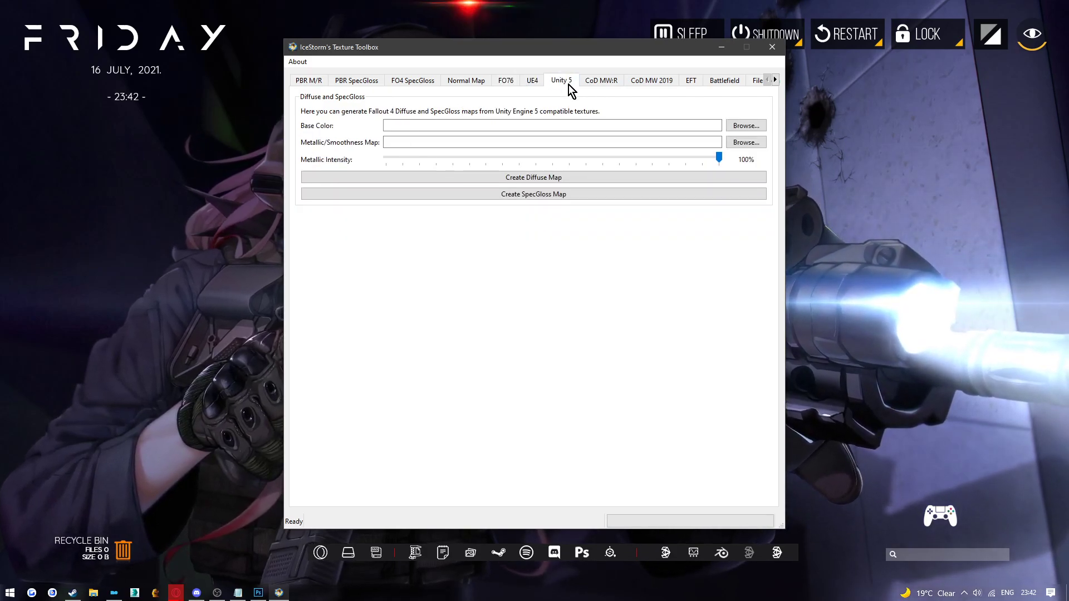
left_click(612, 84)
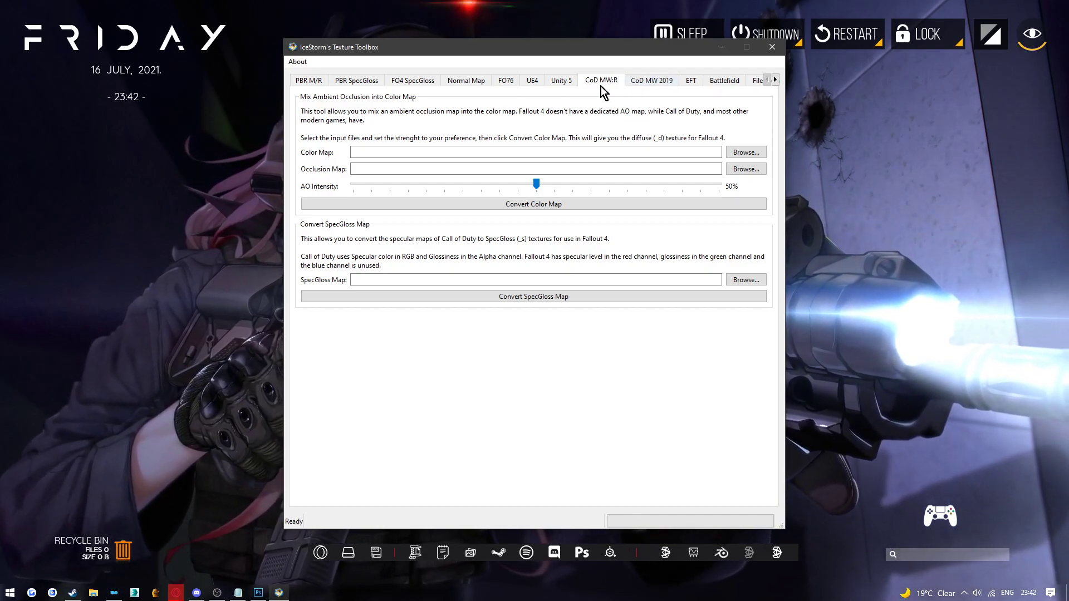
left_click(662, 84)
left_click(691, 83)
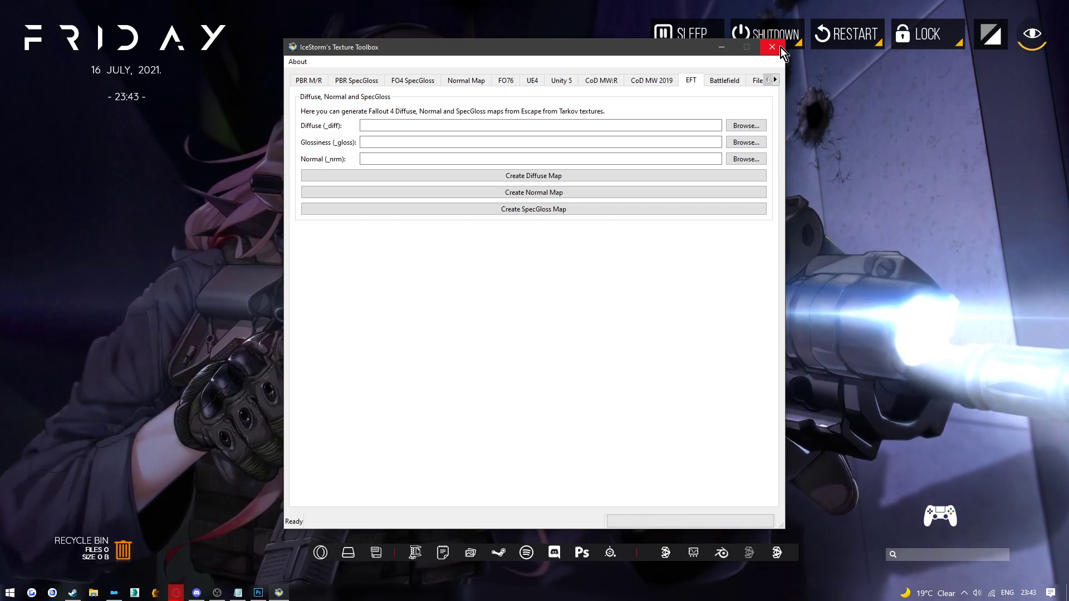
left_click(780, 48)
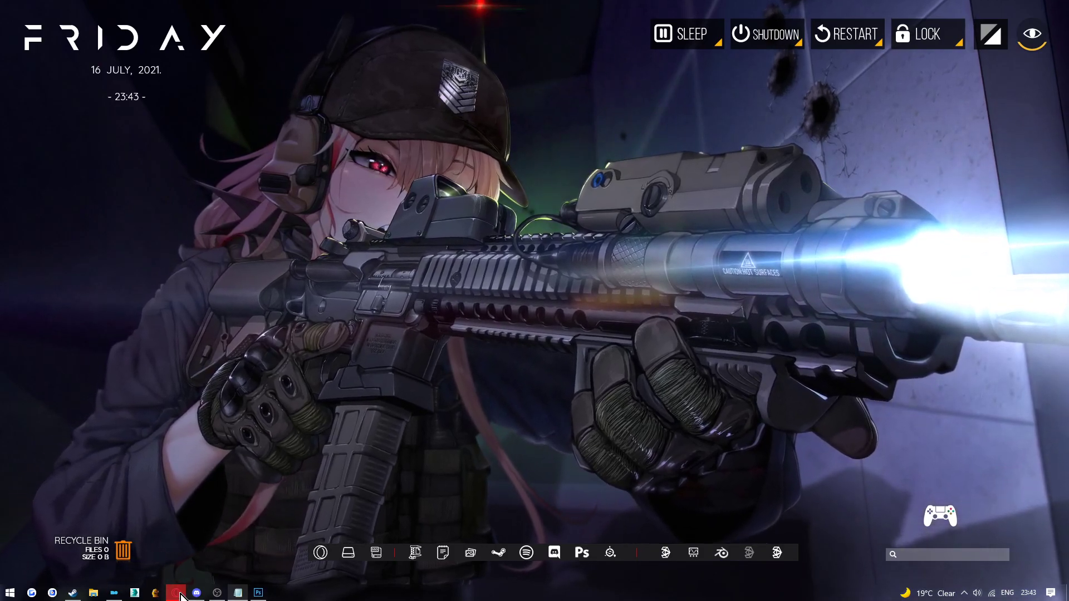
Return to Opera's niftools/nifskope Releases page, scrolled to the NifSkope 2.0 Dev 7 release
mouse_move(175, 593)
left_click(157, 551)
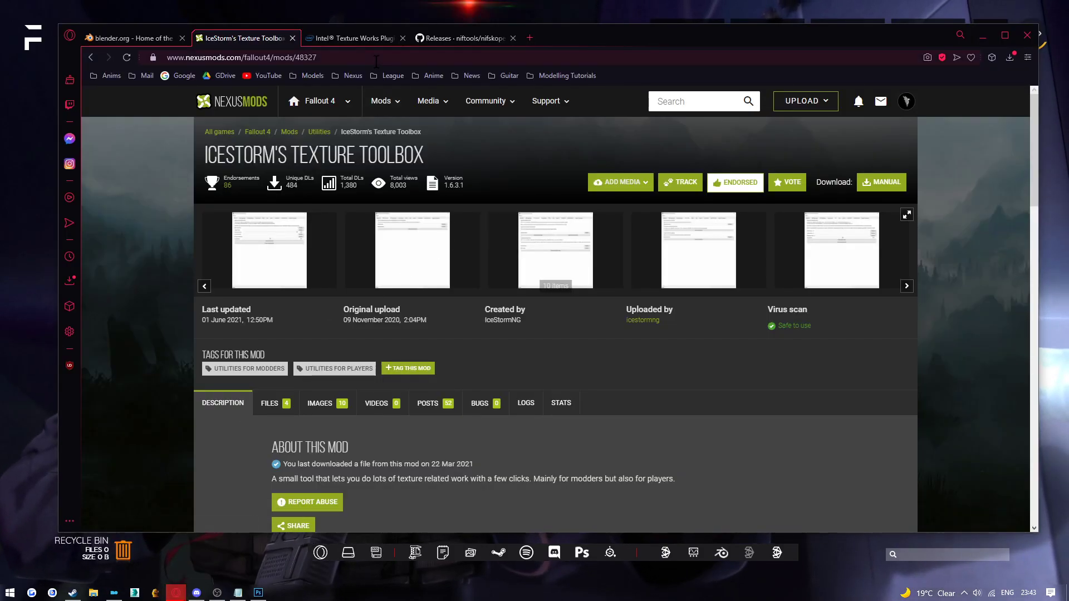
left_click(460, 40)
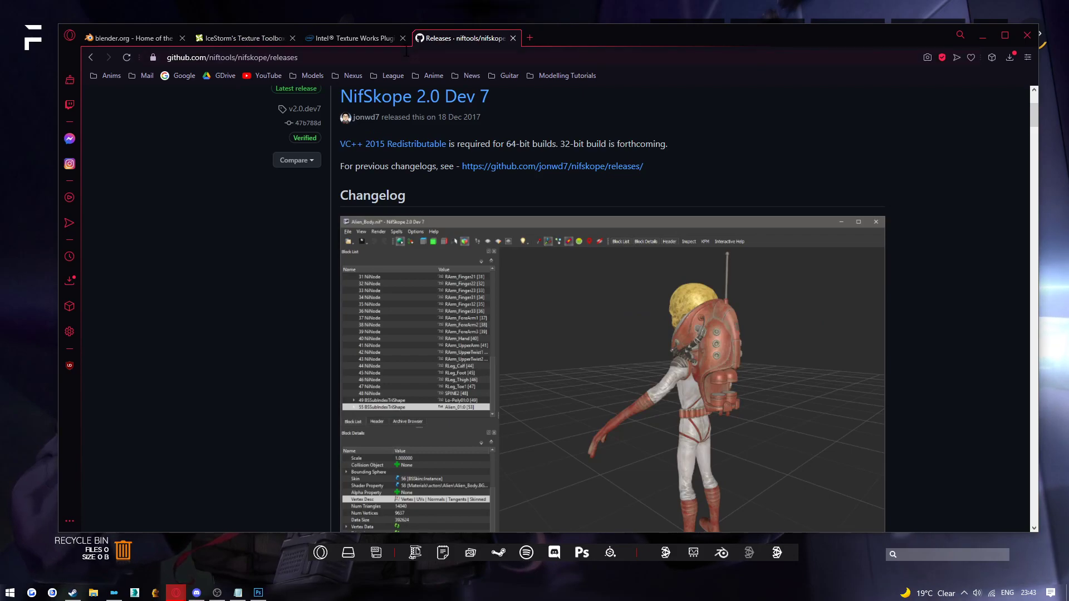
scroll(393, 194, "up", 2)
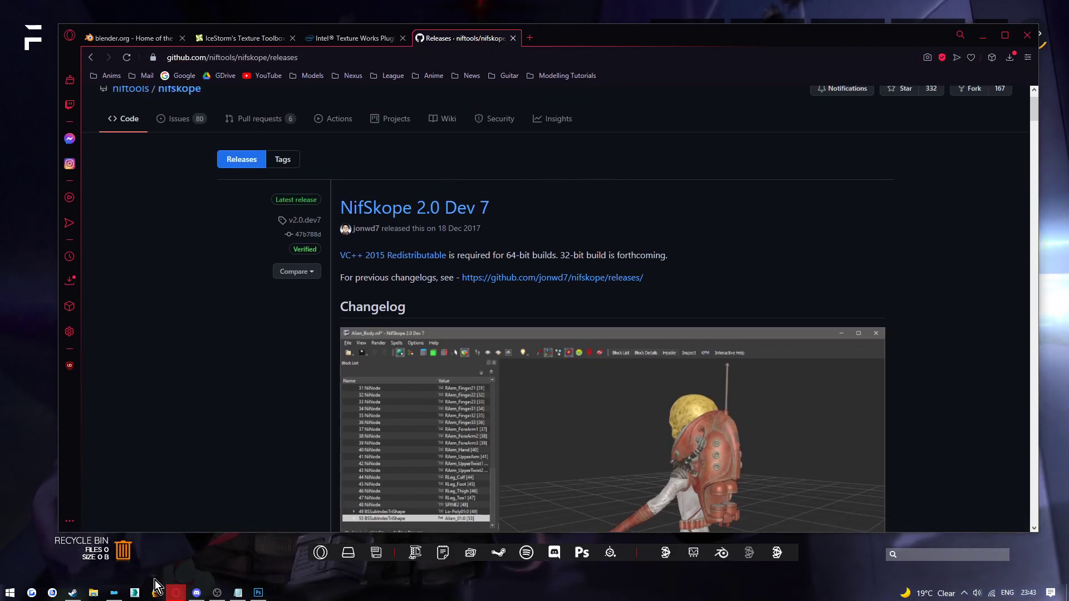
Select NifSkope from Mod Organizer 2's executable list and run it
left_click(114, 593)
left_click(737, 176)
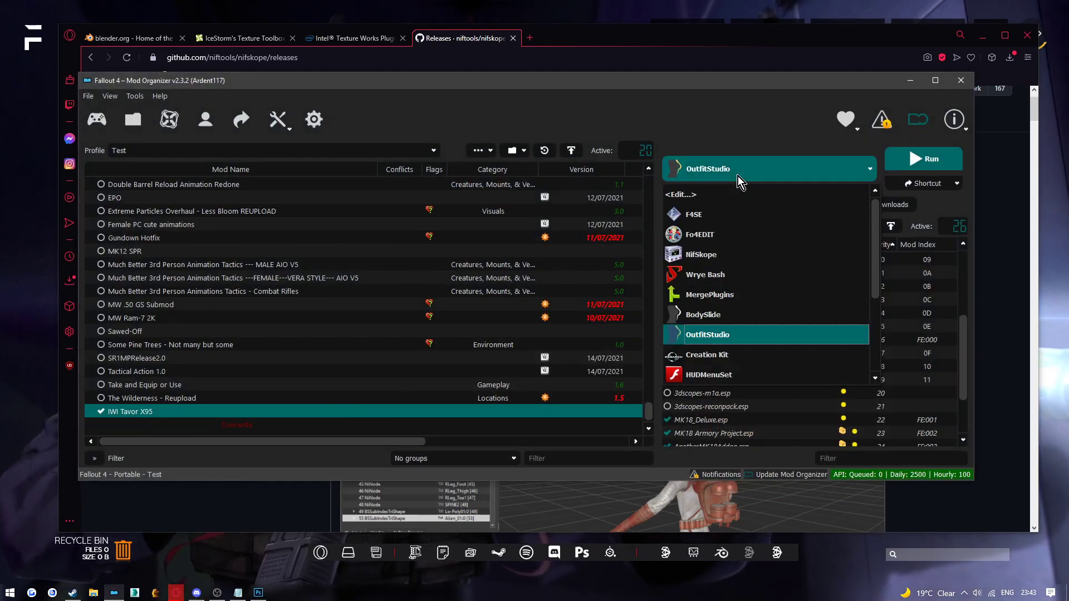
left_click(751, 251)
left_click(904, 166)
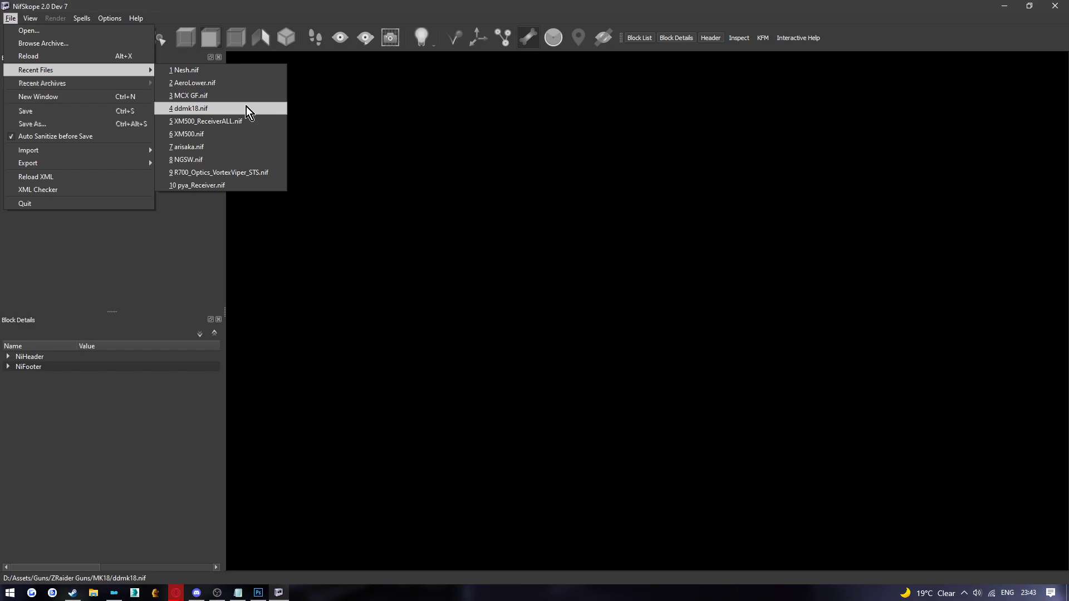
Open the recent XM500.nif rifle model and select its upper2_low receiver piece
left_click(239, 133)
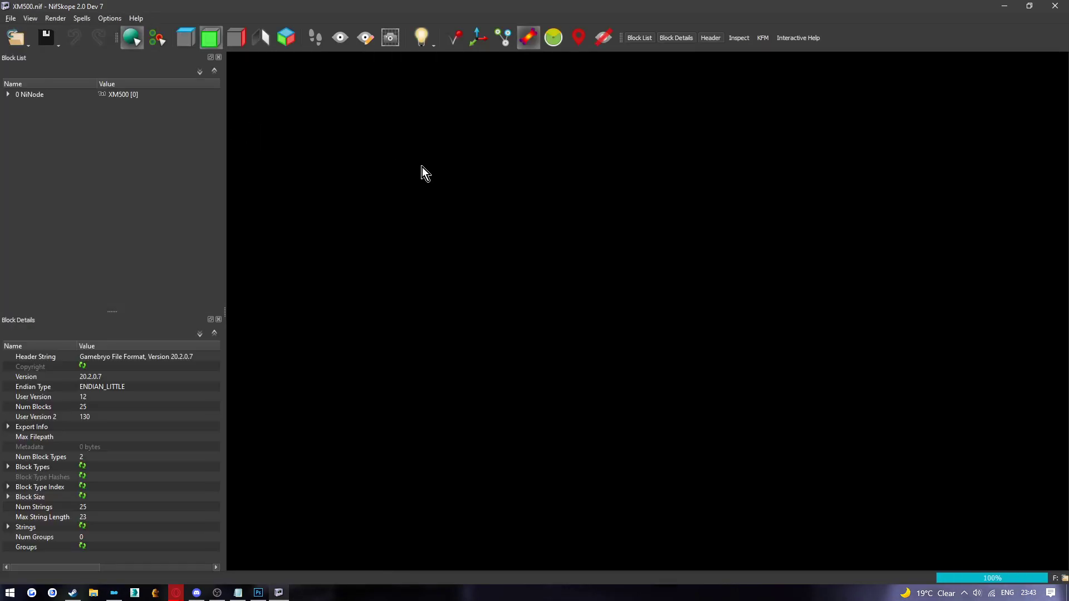
left_click_drag(534, 220, 617, 285)
scroll(629, 262, "up", 5)
left_click(617, 286)
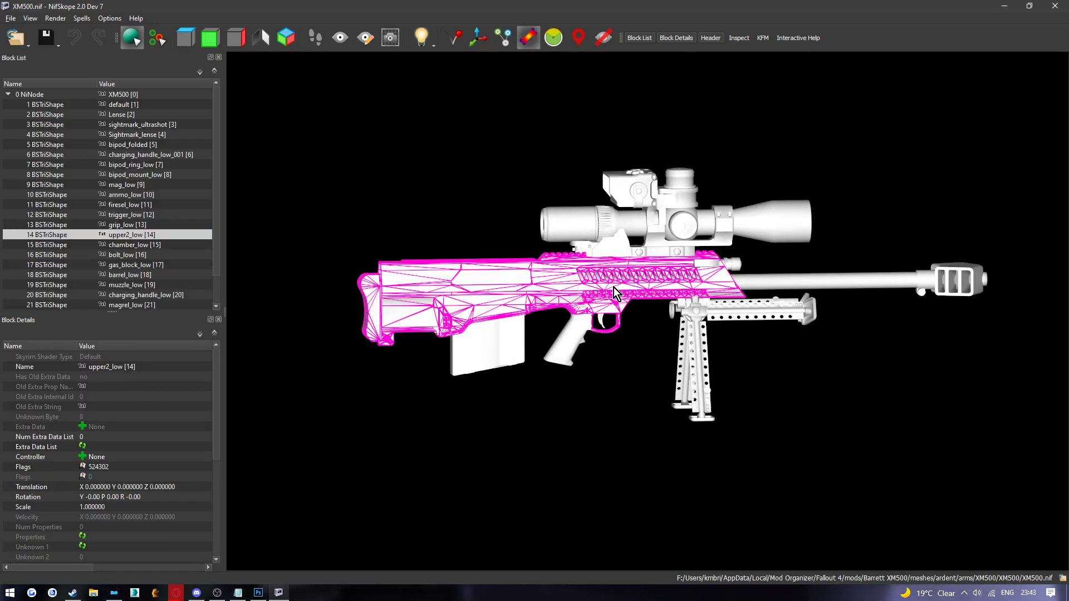
scroll(613, 287, "up", 3)
Collapse the block tree, rotate around the rifle, clear the selection, and close NifSkope
left_click(11, 94)
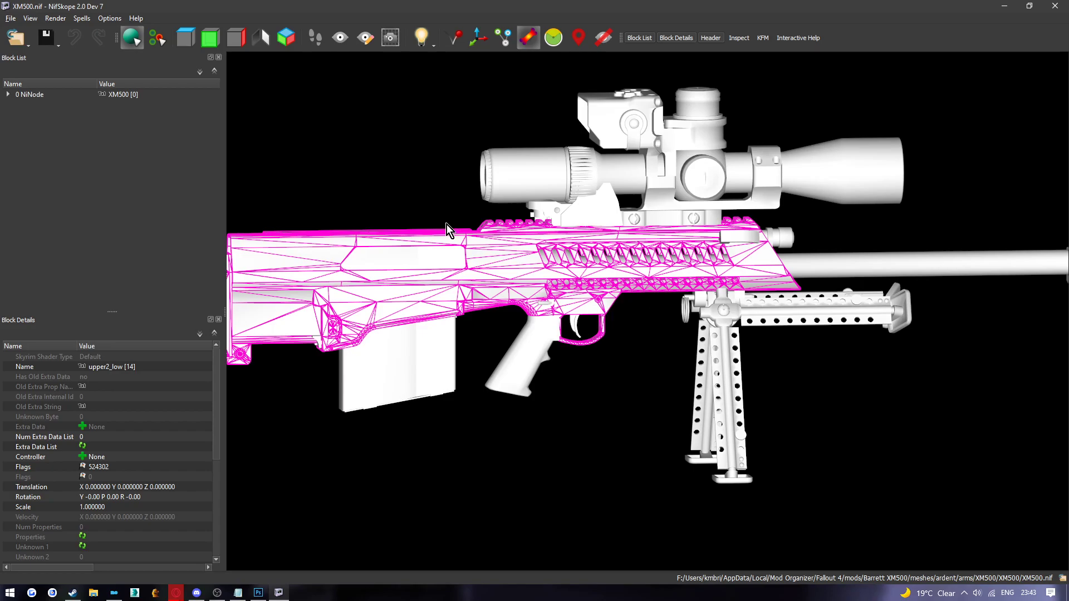
left_click_drag(447, 224, 632, 229)
left_click(813, 166)
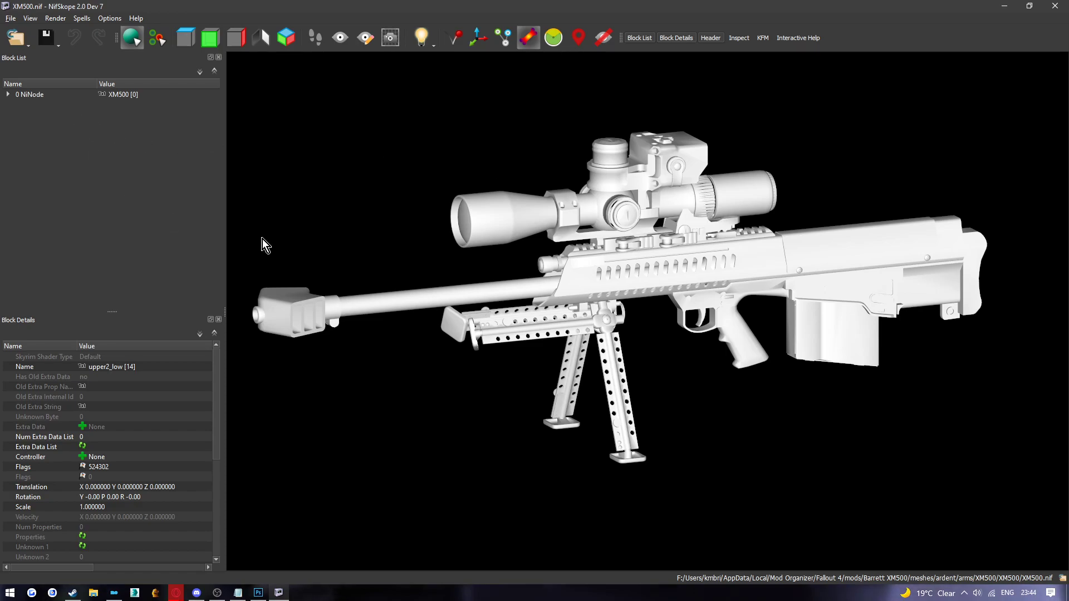
left_click(1055, 5)
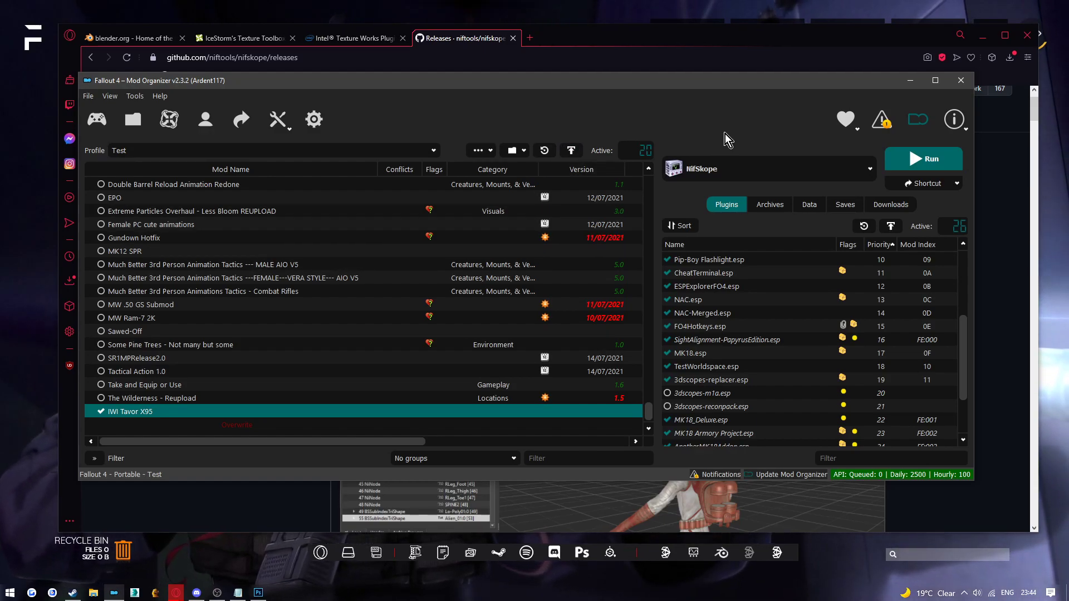
Launch Audacity 2.3.0 from the Start menu with an empty 44100 Hz project
left_click(10, 592)
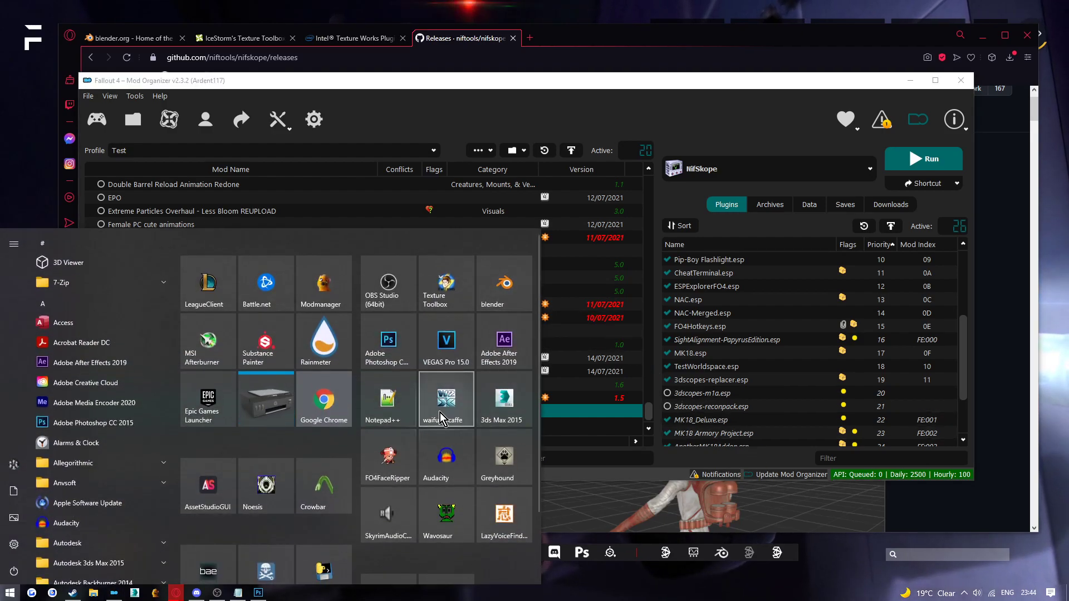
left_click(480, 465)
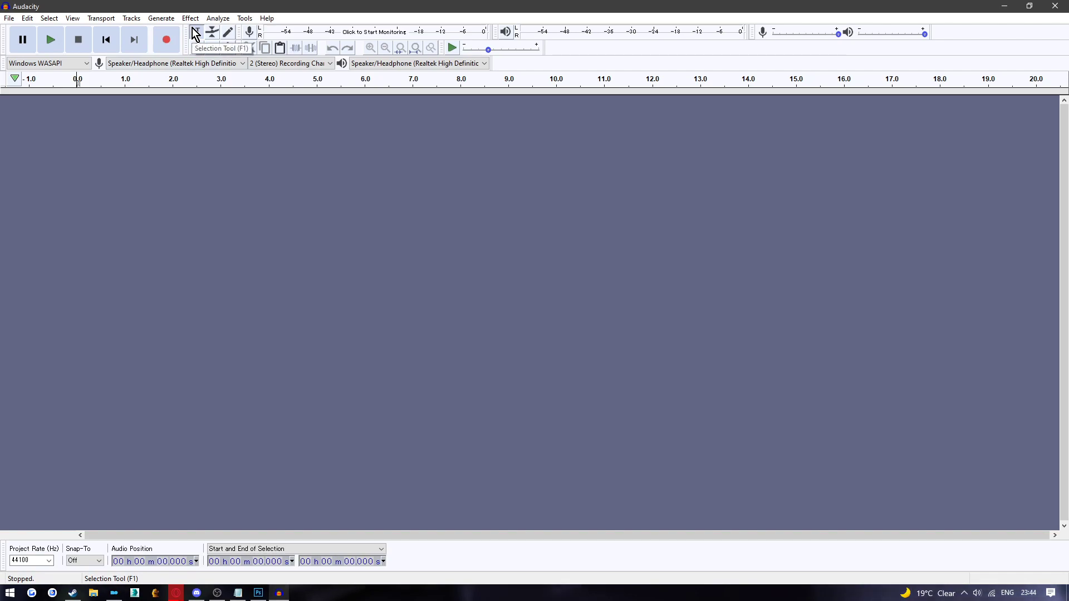
left_click(9, 593)
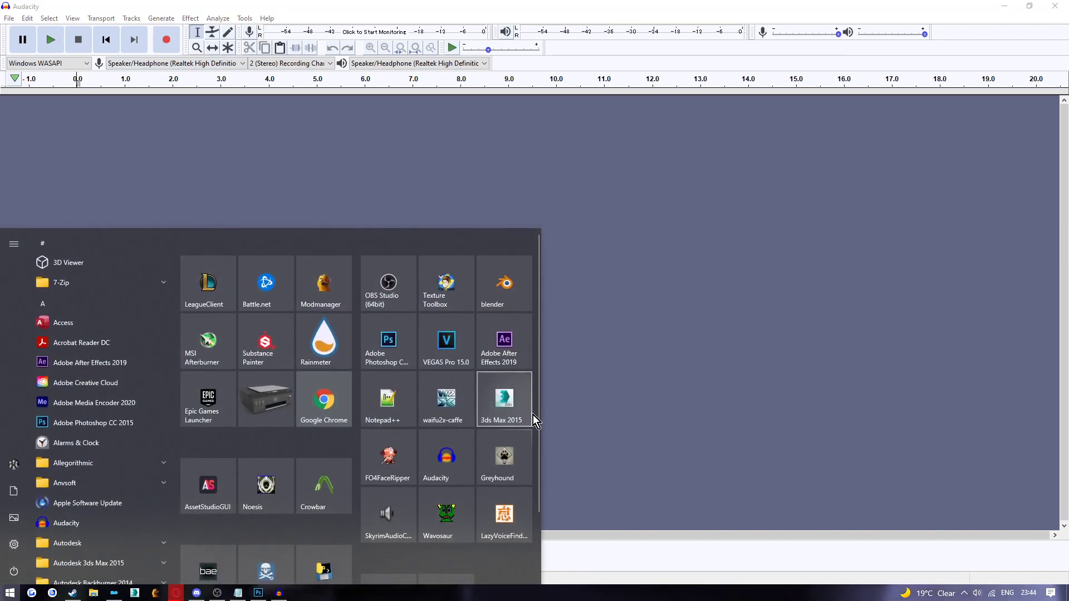
Launch Wavosaur and dismiss its missing Fire_01.wav warning
left_click(432, 521)
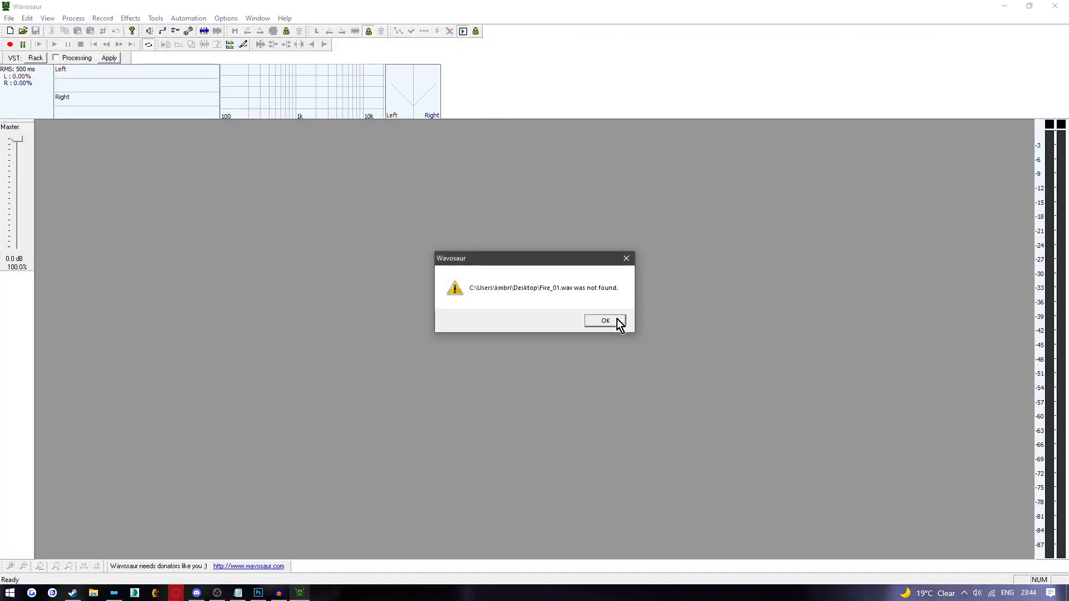
left_click(612, 321)
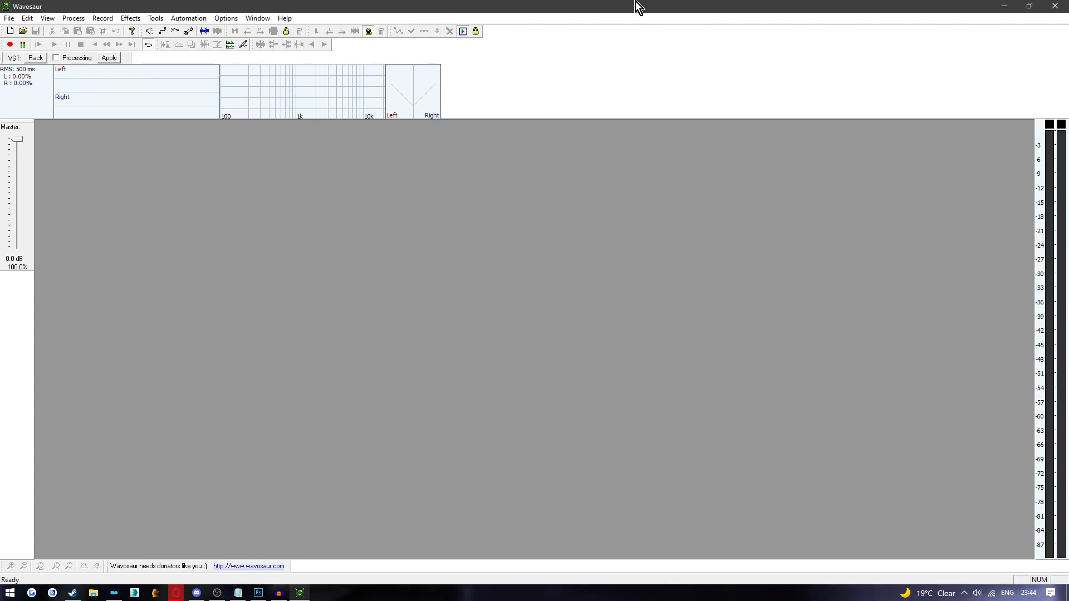
Close Wavosaur to reveal Audacity's empty project window
left_click(1059, 10)
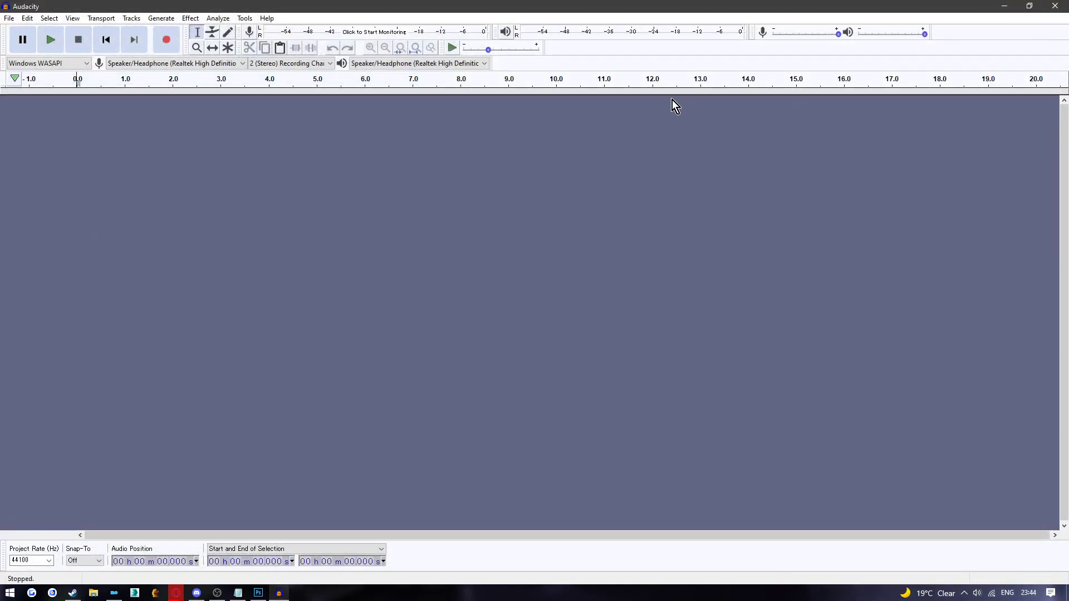